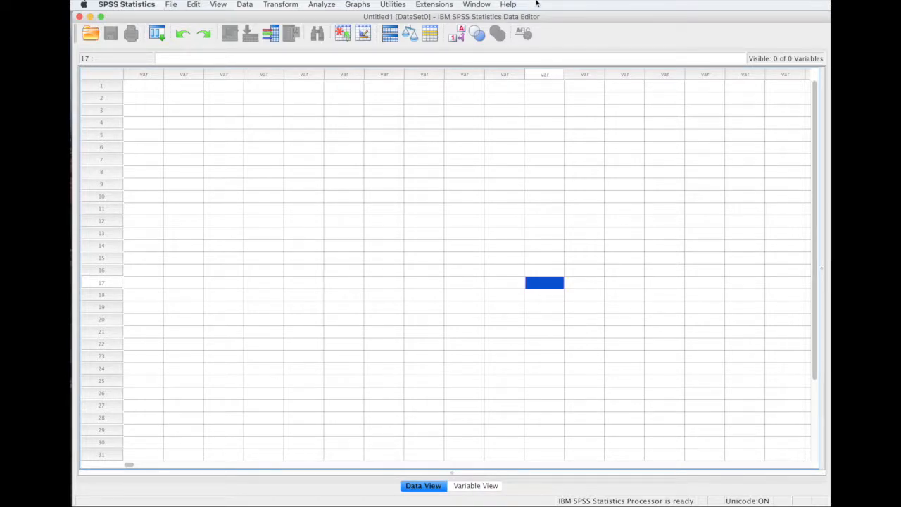
# Browse the File, Edit, View, Data, Transform and Analyze menus in turn.
pyautogui.click(176, 6)
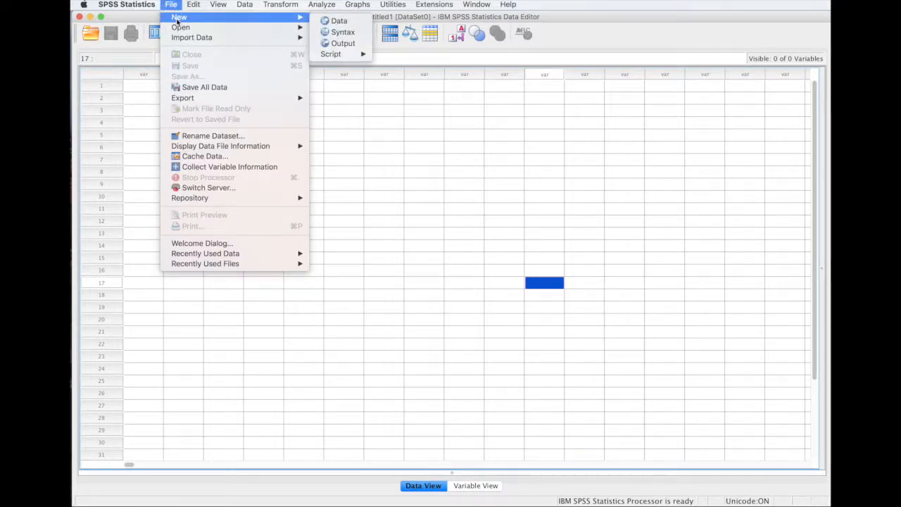
pyautogui.moveTo(181, 29)
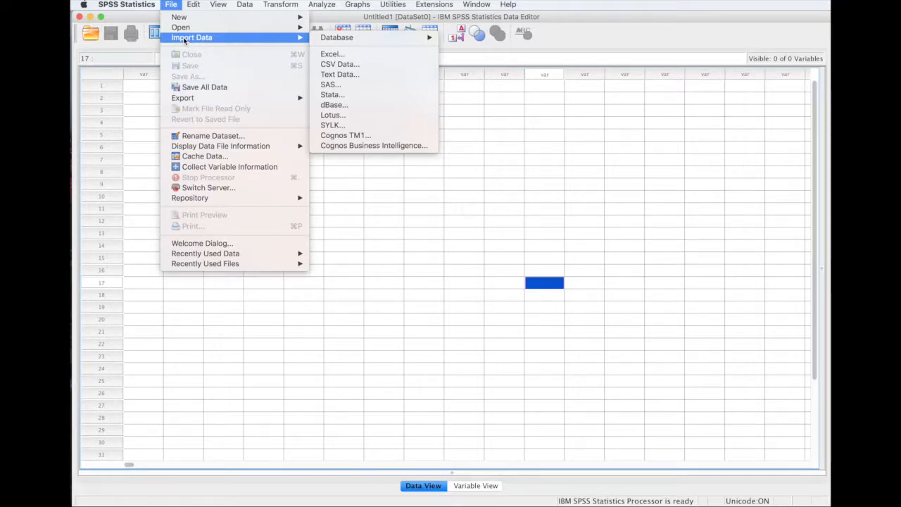
pyautogui.moveTo(193, 6)
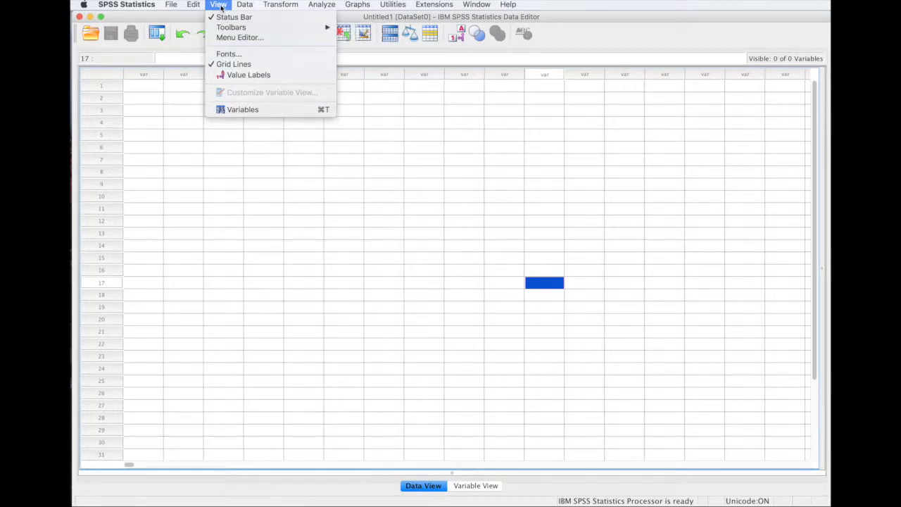
pyautogui.moveTo(244, 6)
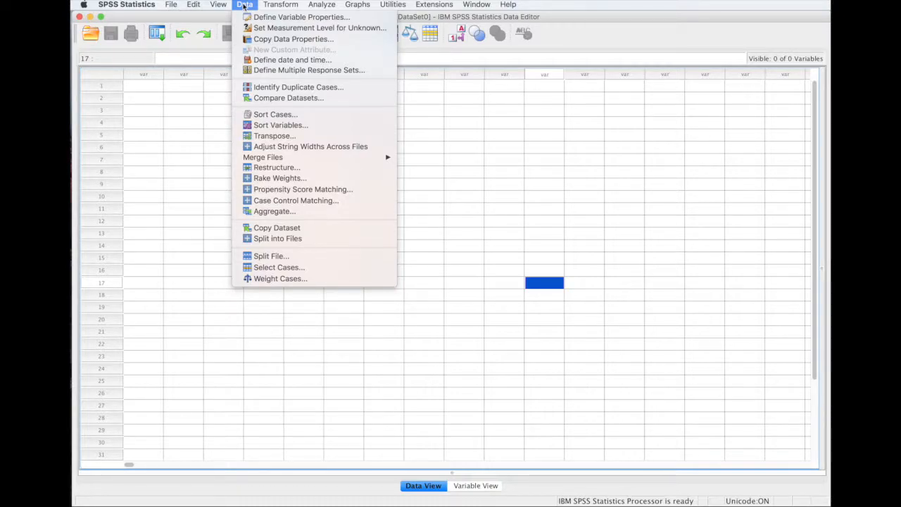
pyautogui.moveTo(279, 5)
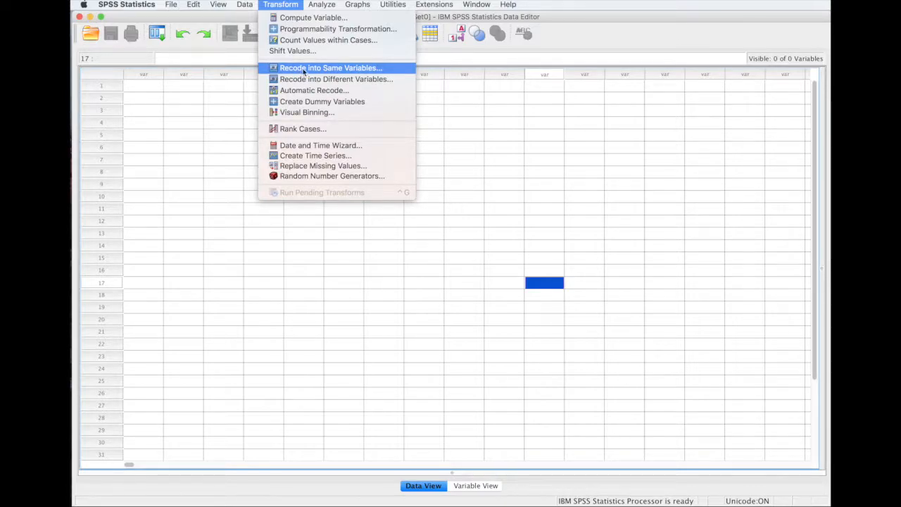
pyautogui.moveTo(319, 7)
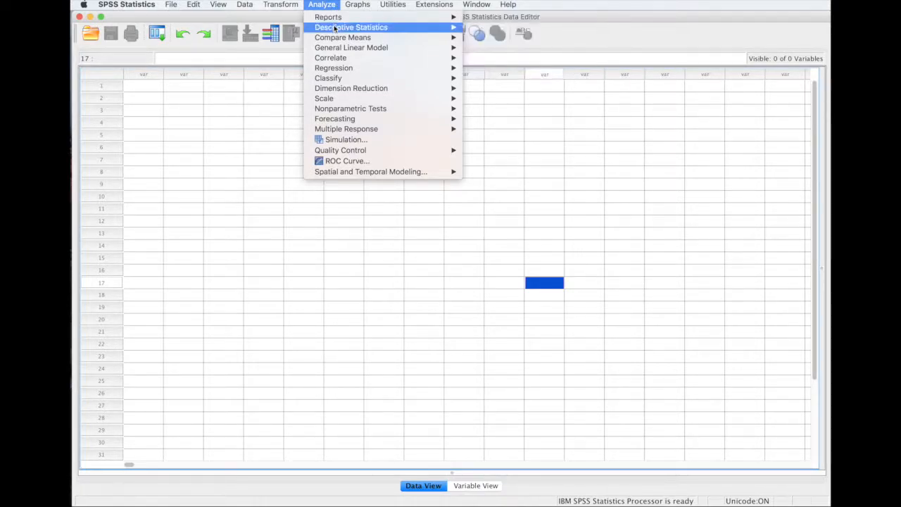
# Browse the Analyze submenus, Graphs and Utilities, then dismiss the menu without choosing anything.
pyautogui.moveTo(335, 28)
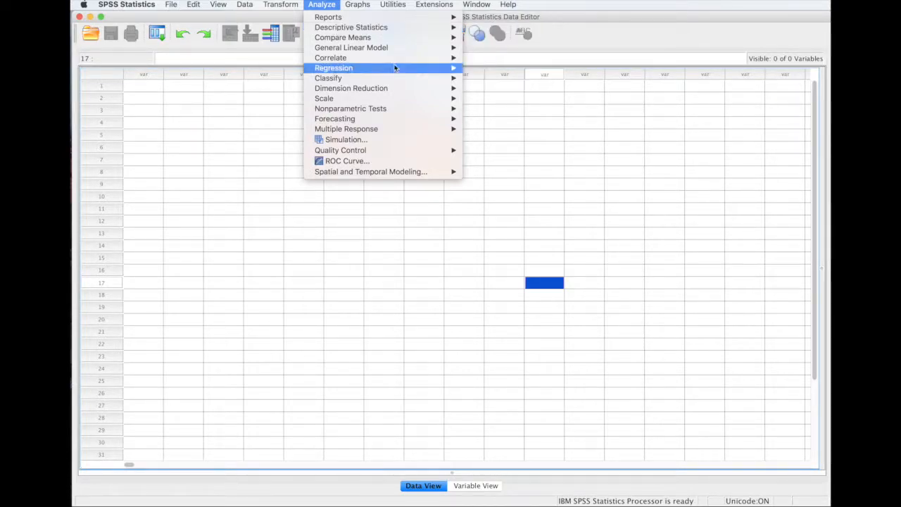
pyautogui.moveTo(388, 38)
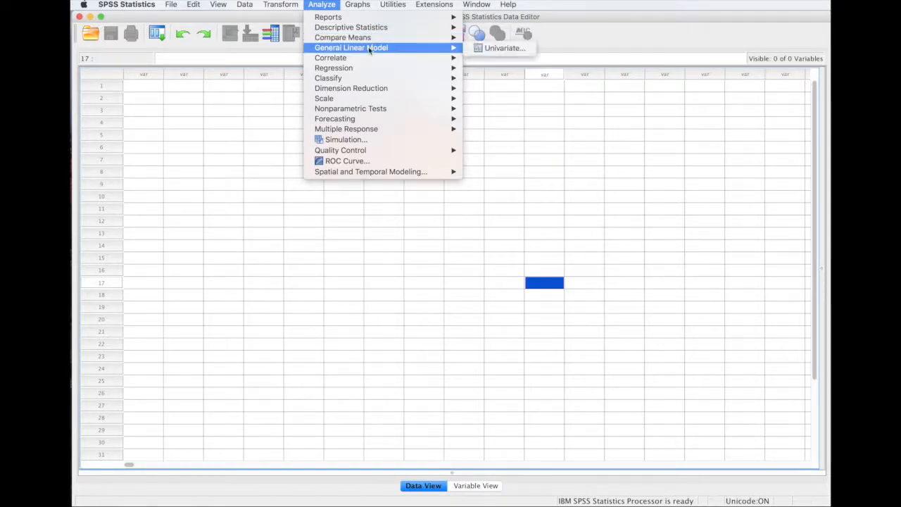
pyautogui.moveTo(349, 59)
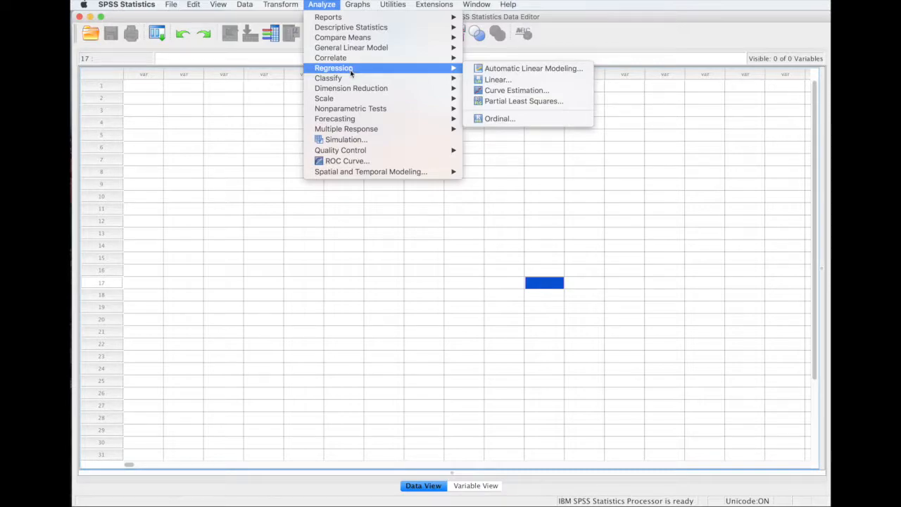
pyautogui.moveTo(346, 88)
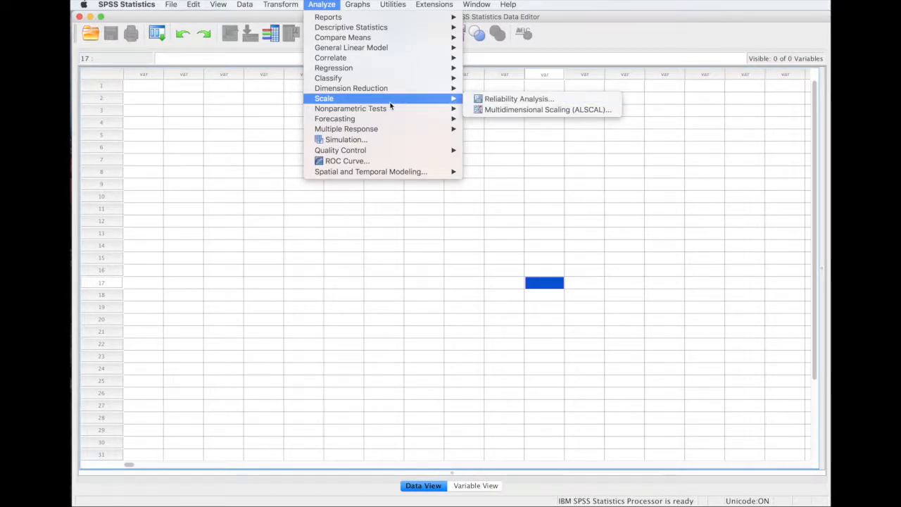
pyautogui.moveTo(392, 111)
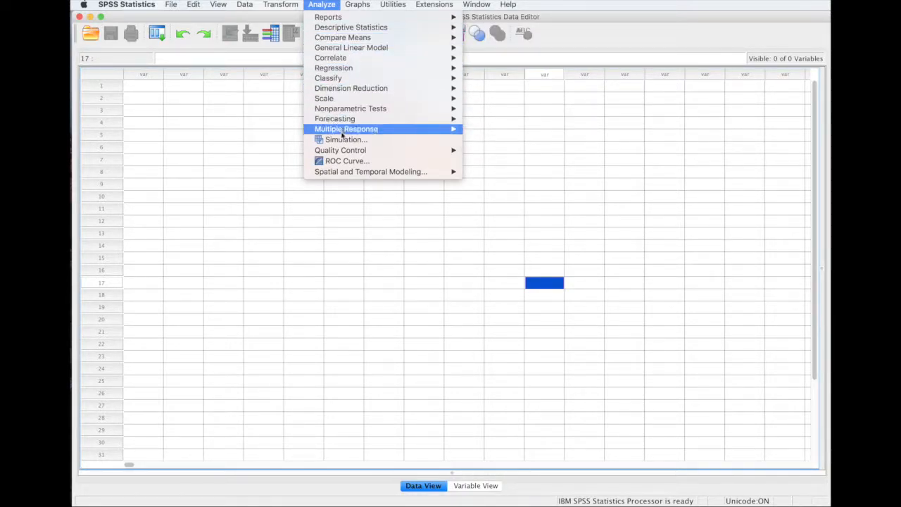
pyautogui.moveTo(360, 5)
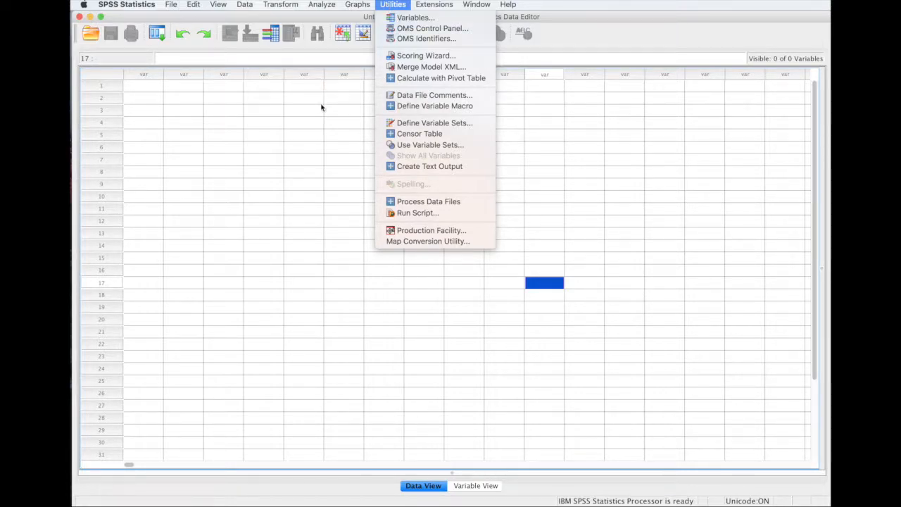
pyautogui.click(557, 485)
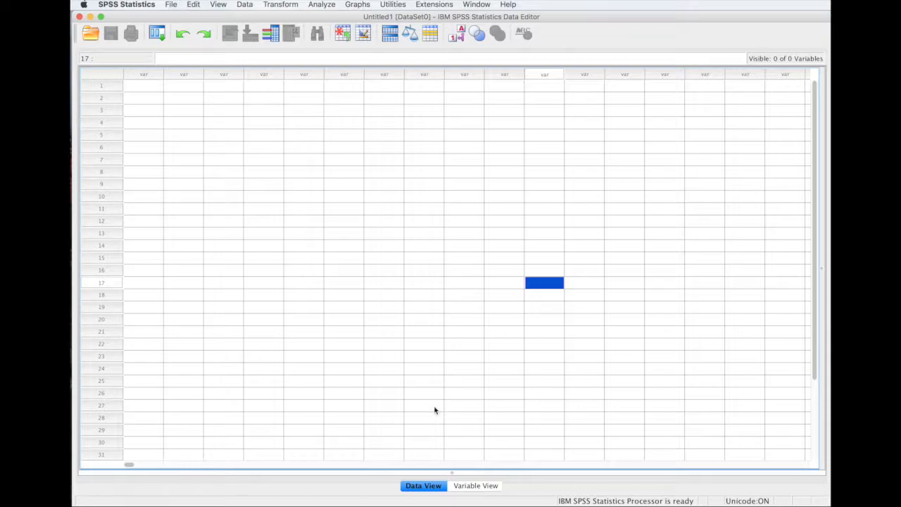
# Name the first variable subjectID in Variable View.
pyautogui.click(476, 485)
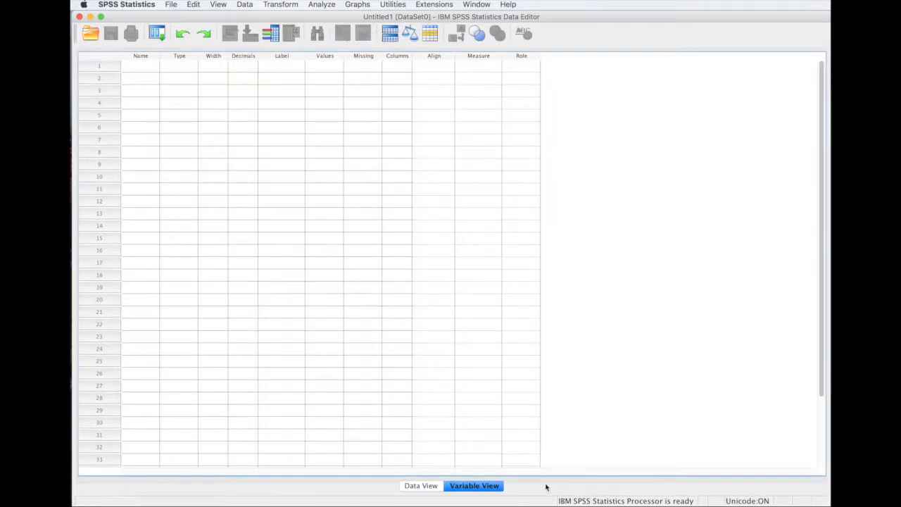
pyautogui.click(147, 68)
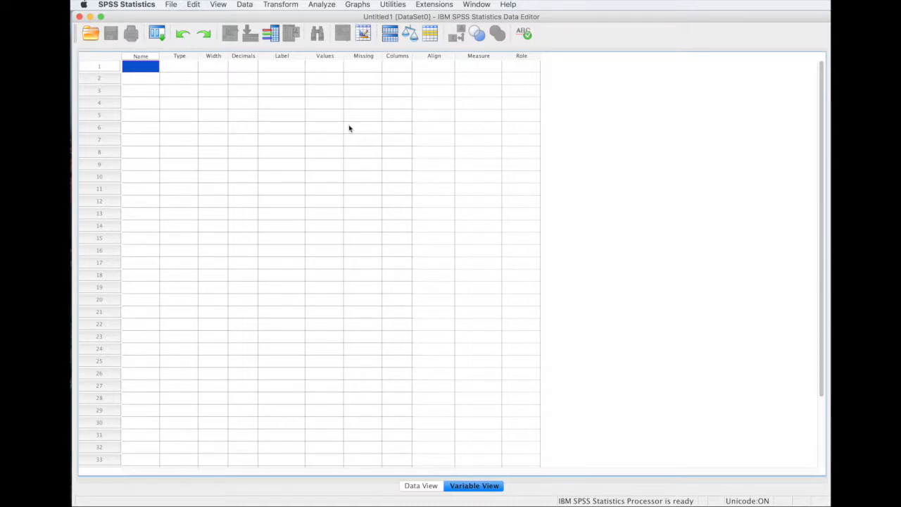
pyautogui.write('subjectID')
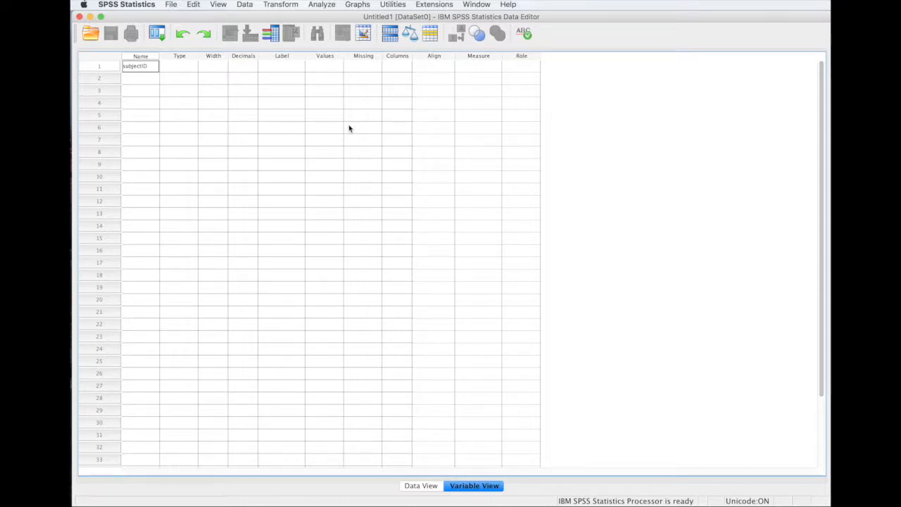
pyautogui.scroll(-3, 282, 113)
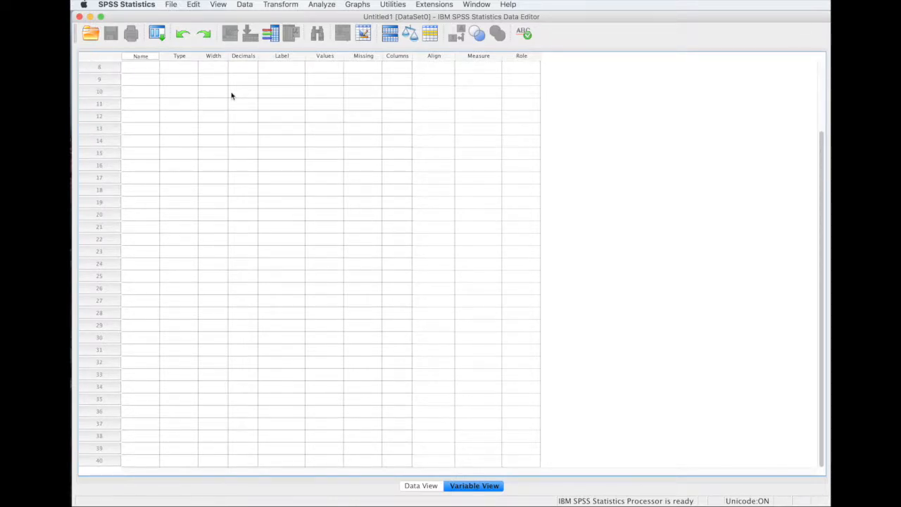
pyautogui.scroll(3, 156, 99)
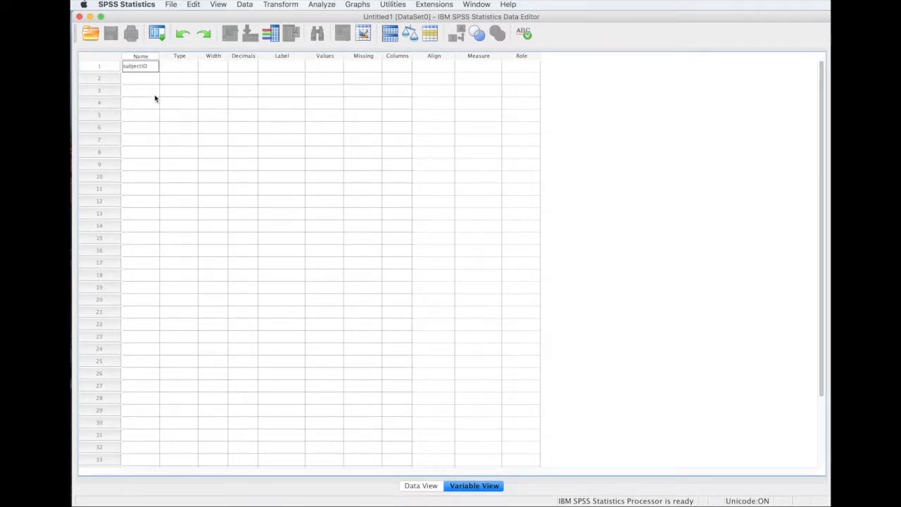
pyautogui.click(177, 70)
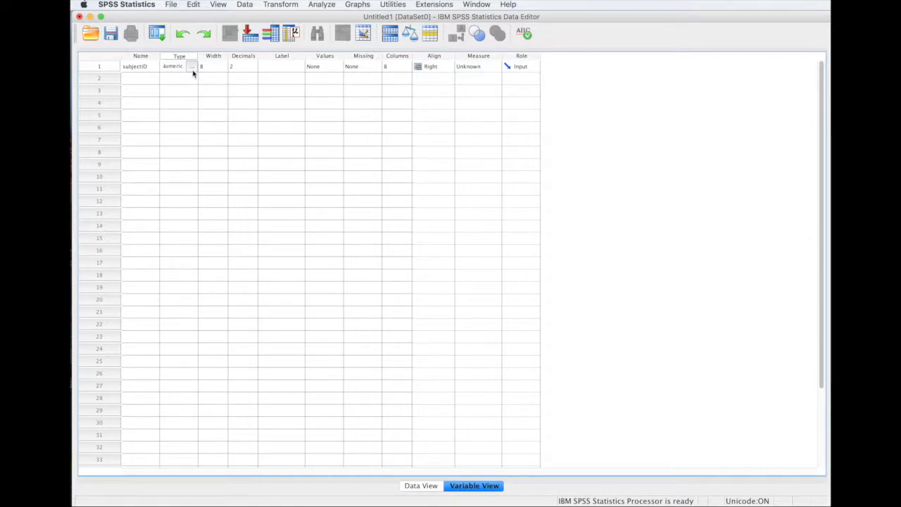
# Set subjectID's type to String and return to Data View.
pyautogui.click(193, 66)
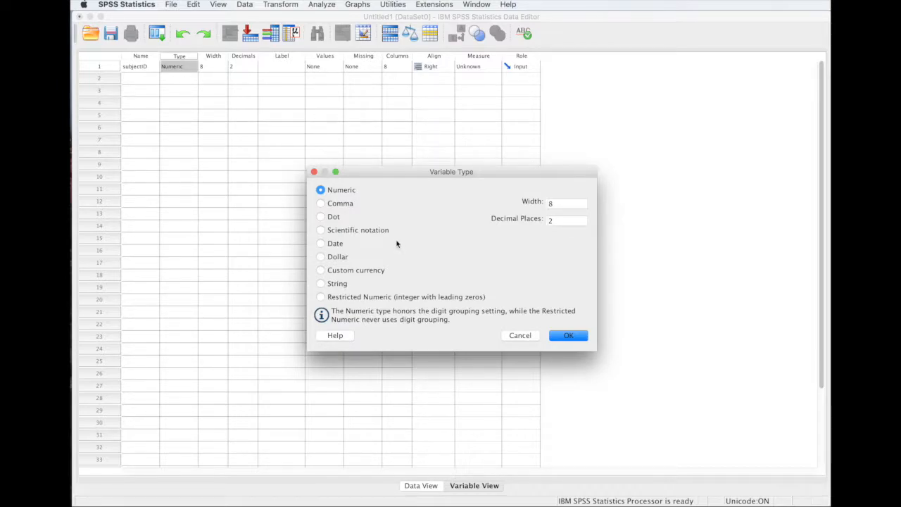
pyautogui.click(337, 283)
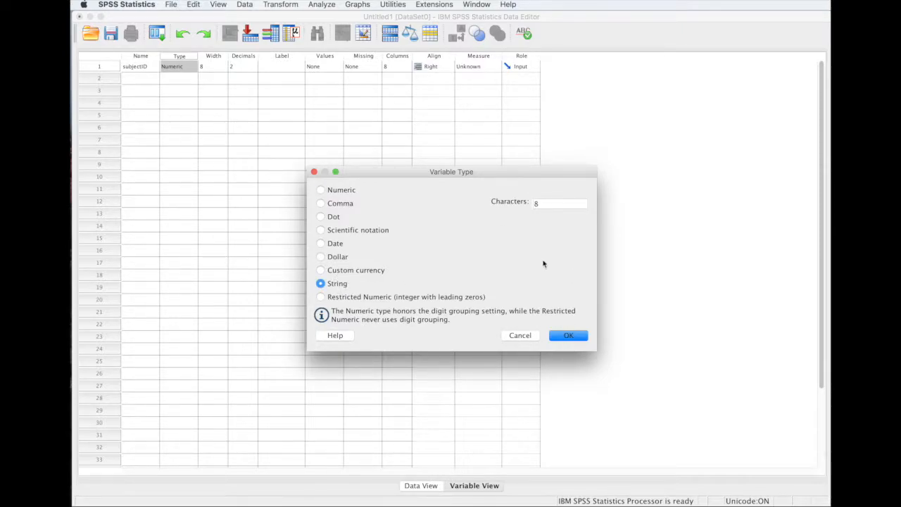
pyautogui.click(570, 336)
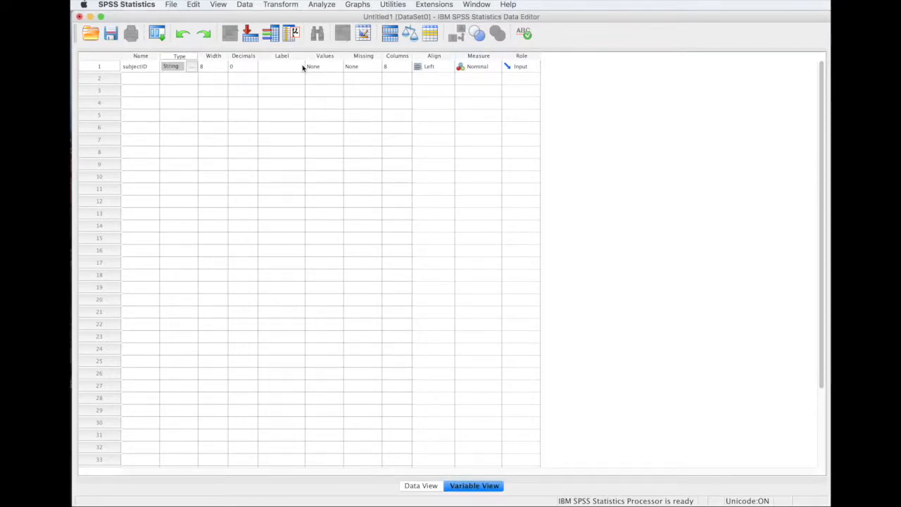
pyautogui.click(421, 486)
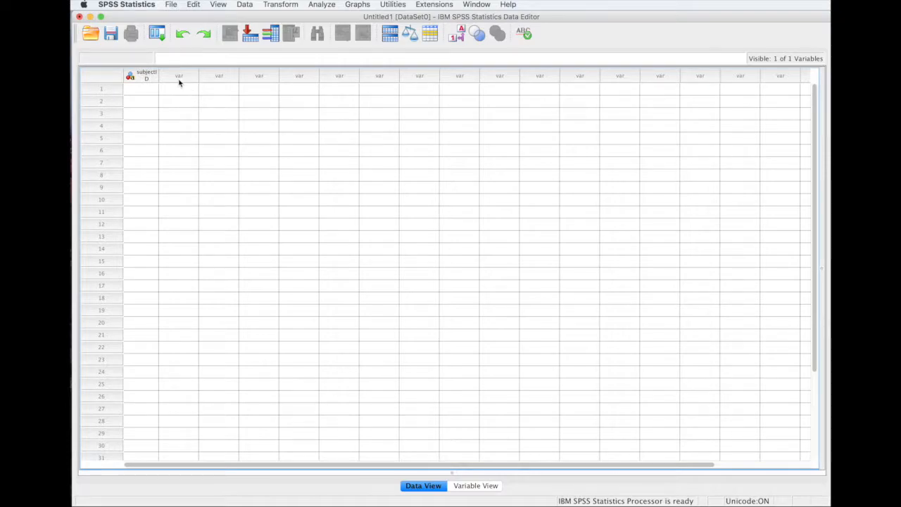
# Add numeric variables height and weight as the second and third variables.
pyautogui.click(486, 486)
pyautogui.click(138, 80)
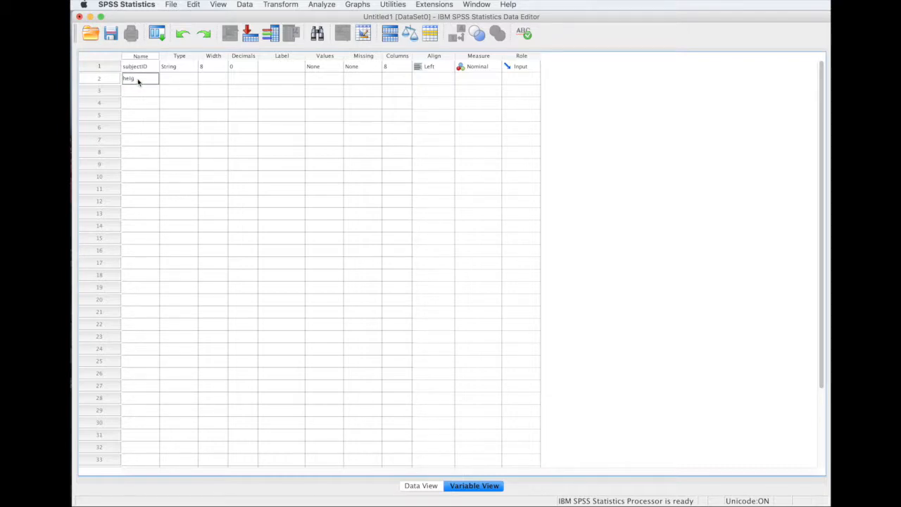
pyautogui.write('height')
pyautogui.press('Return')
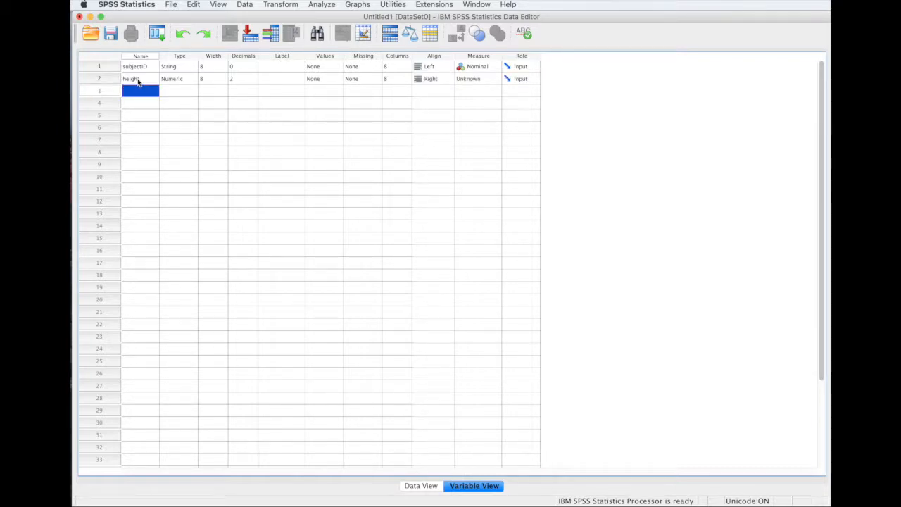
pyautogui.write('weight')
pyautogui.click(182, 91)
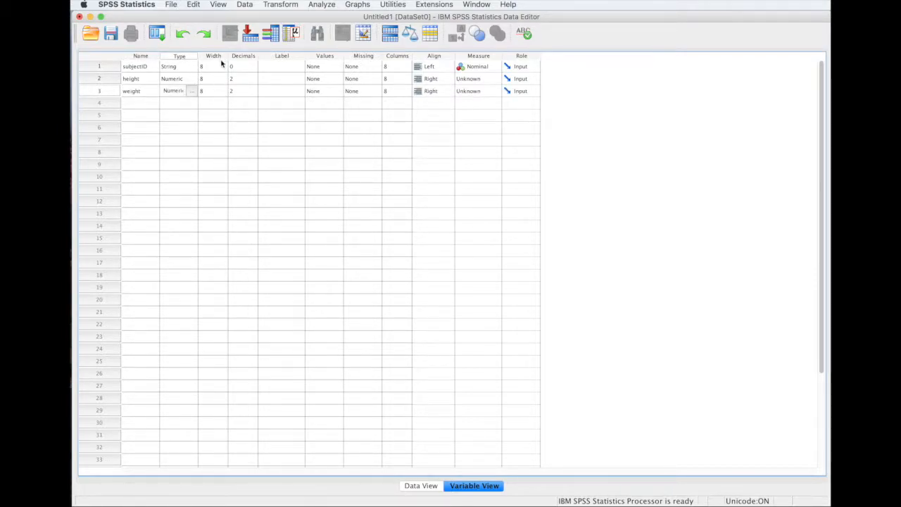
# Reduce decimals to 0 for height and weight, dismissing the decimal-places warning.
pyautogui.click(219, 82)
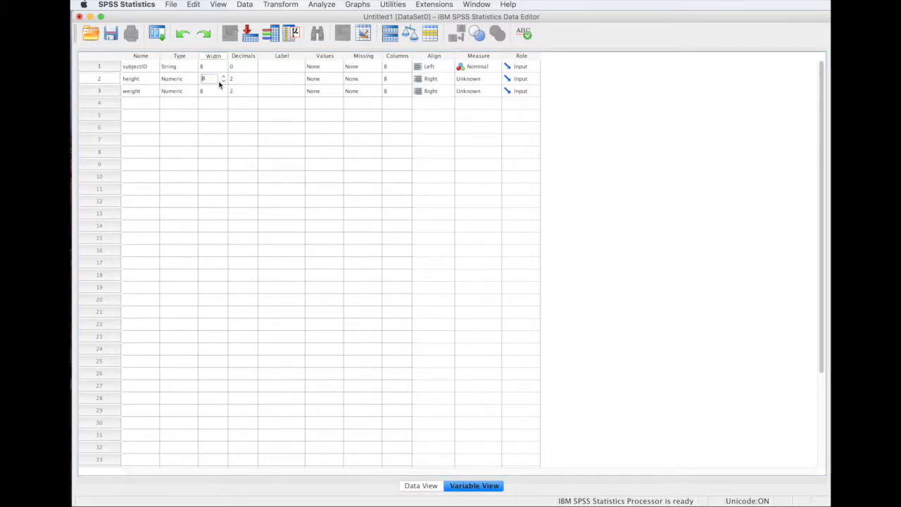
pyautogui.doubleClick(203, 79)
pyautogui.write('2')
pyautogui.click(209, 116)
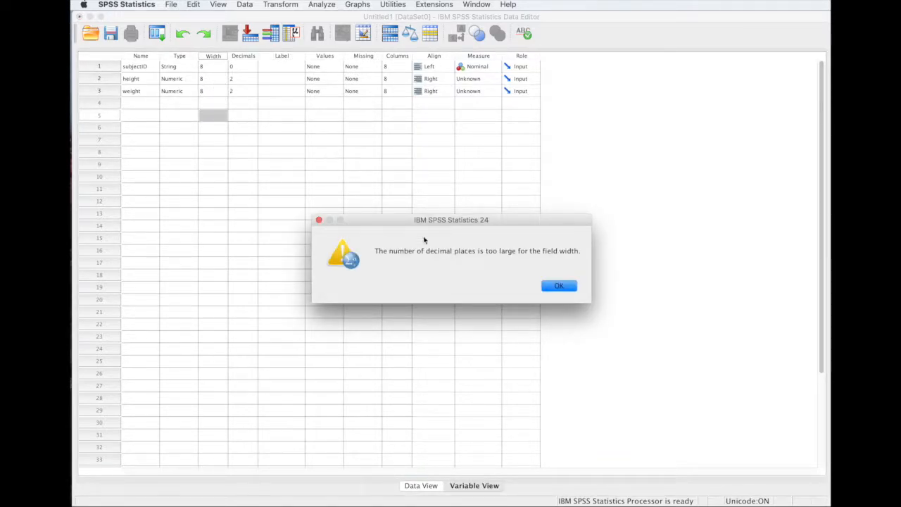
pyautogui.click(559, 286)
pyautogui.click(206, 79)
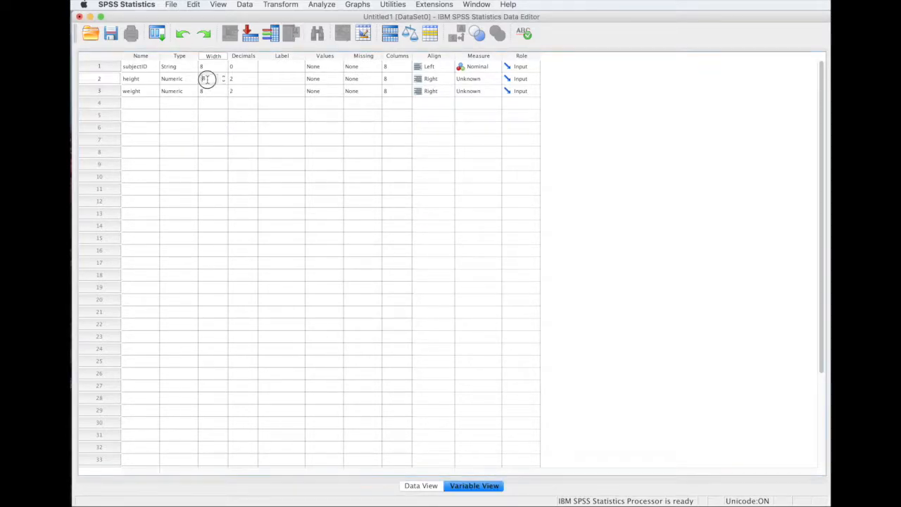
pyautogui.click(243, 79)
pyautogui.click(253, 81)
pyautogui.click(250, 91)
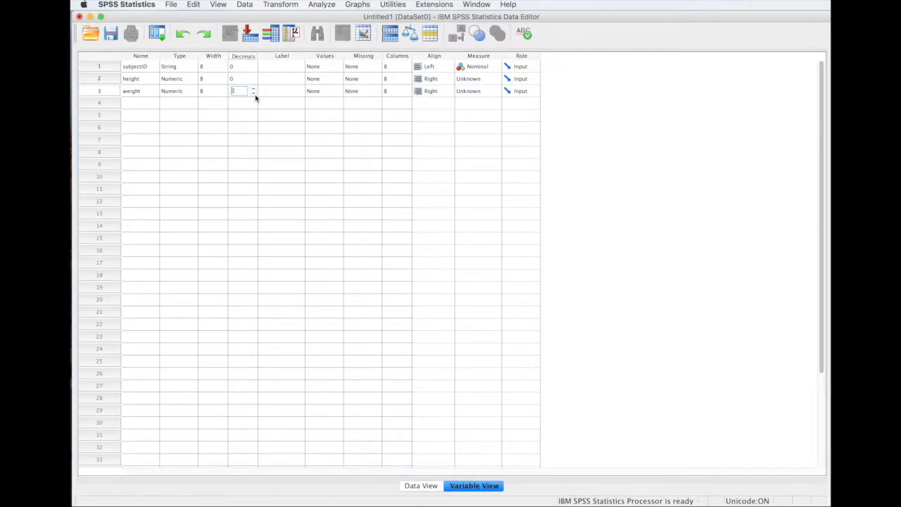
pyautogui.click(213, 78)
# Set height's width to 2 and weight's width to 3.
pyautogui.click(209, 78)
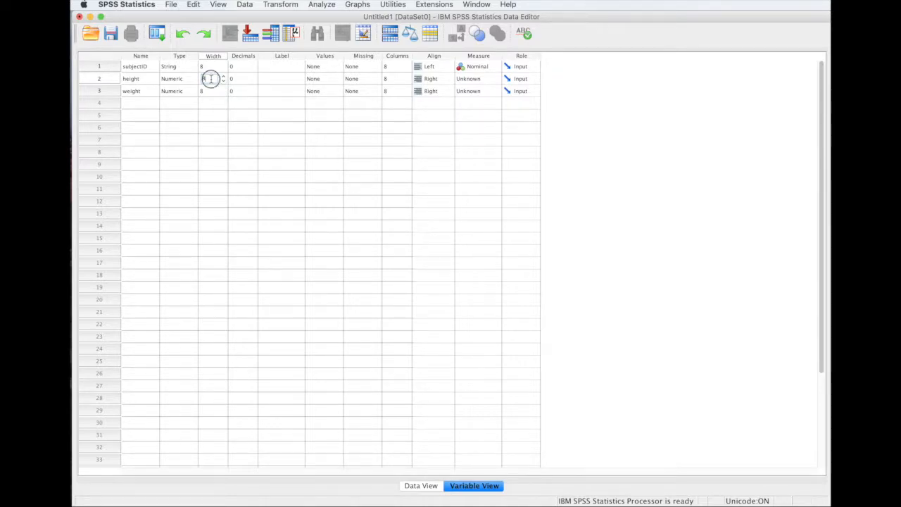
pyautogui.write('2')
pyautogui.click(209, 116)
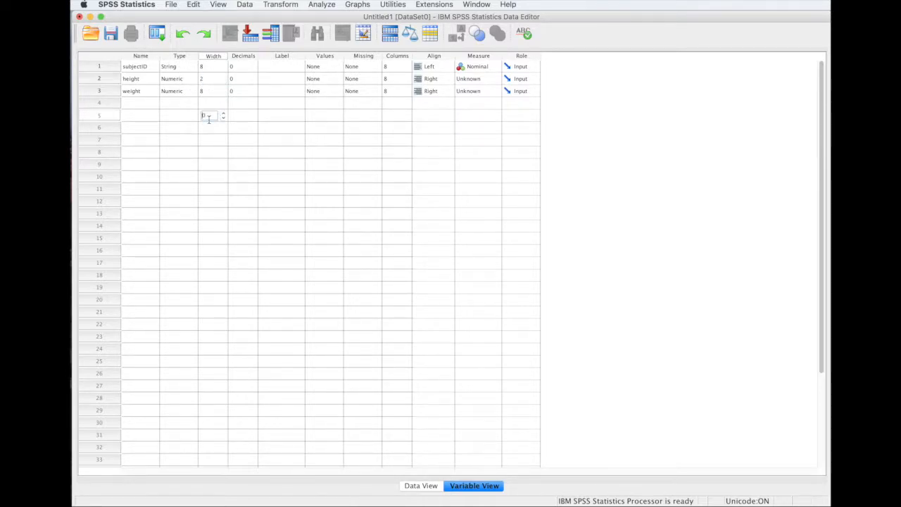
pyautogui.click(207, 93)
pyautogui.write('3')
pyautogui.click(235, 139)
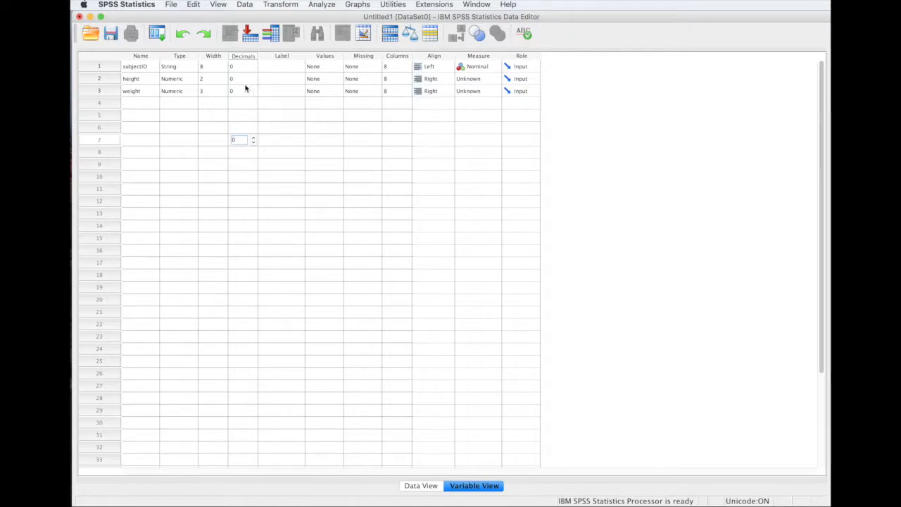
pyautogui.click(290, 79)
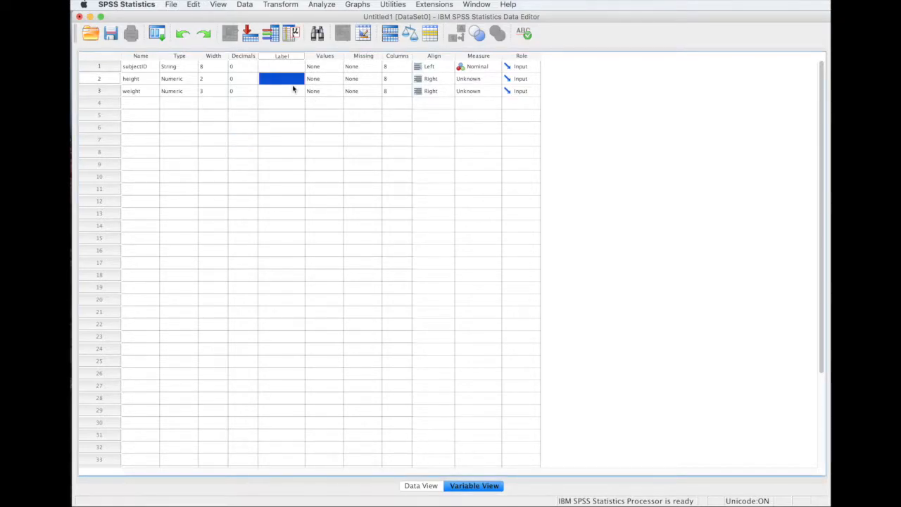
# Enter 'Height' as height's label and 'Weight' as weight's label.
pyautogui.write('Height')
pyautogui.click(288, 92)
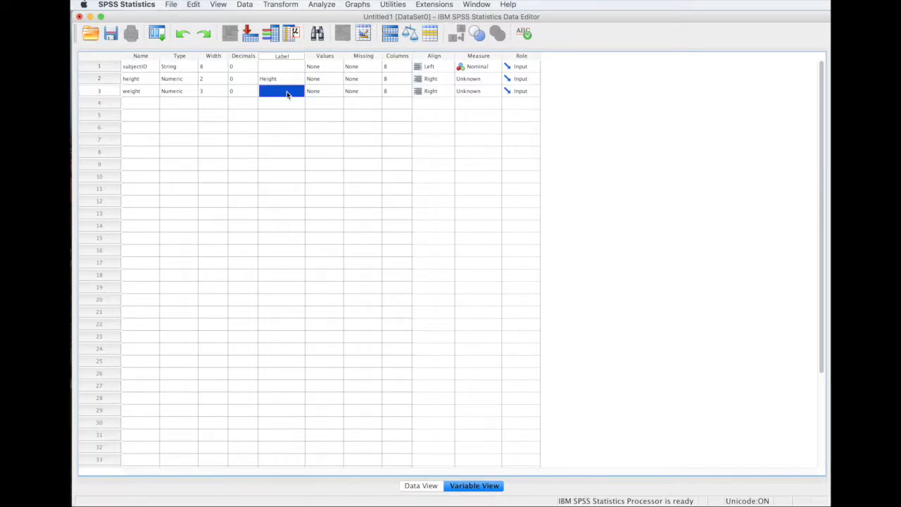
pyautogui.write('Weight')
pyautogui.click(322, 78)
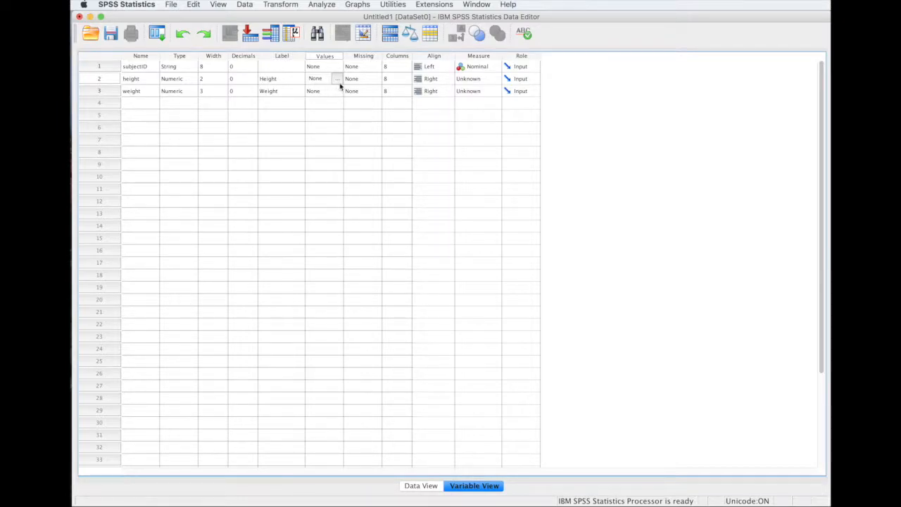
# Add a new variable named sex in row 4.
pyautogui.click(140, 103)
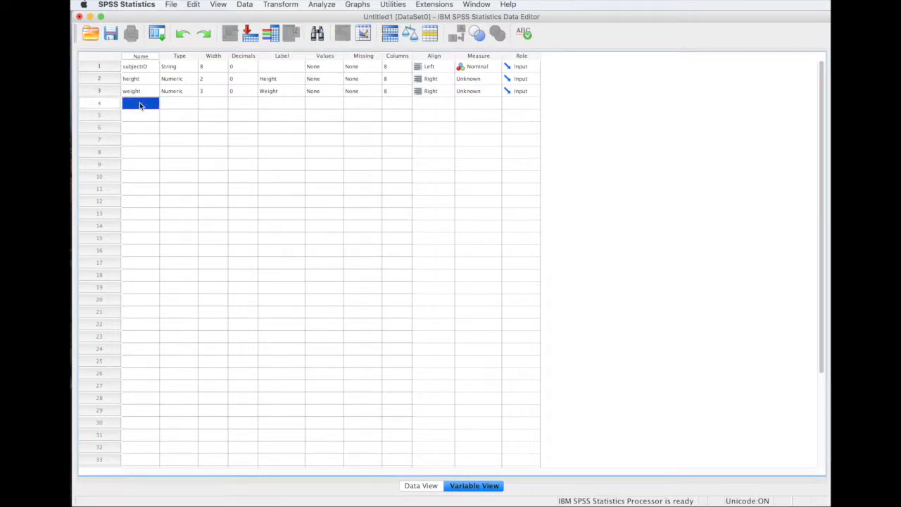
pyautogui.click(146, 104)
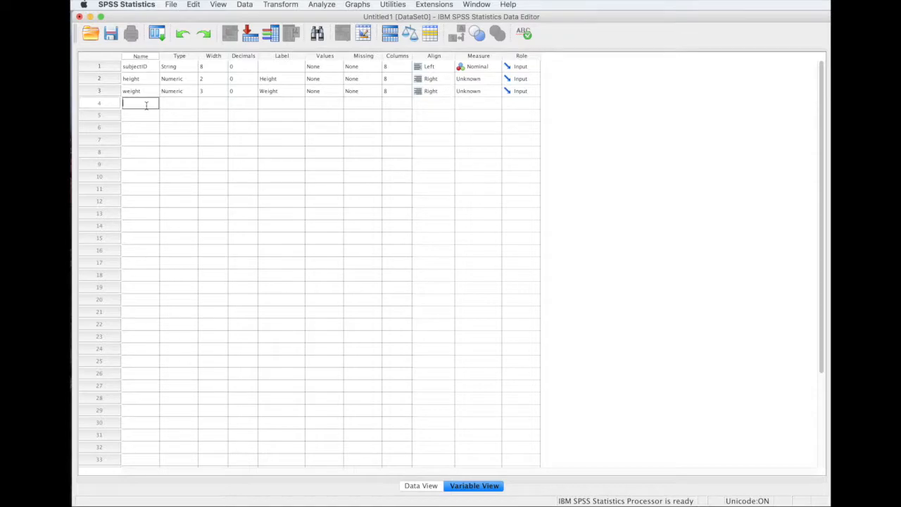
pyautogui.write('sex')
pyautogui.press('Return')
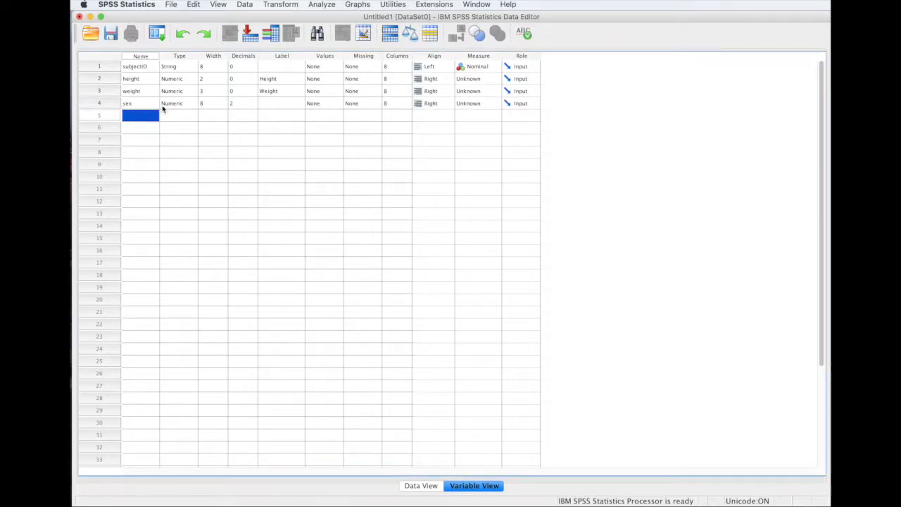
# Give sex a width of 2 and 0 decimal places.
pyautogui.click(181, 105)
pyautogui.click(211, 104)
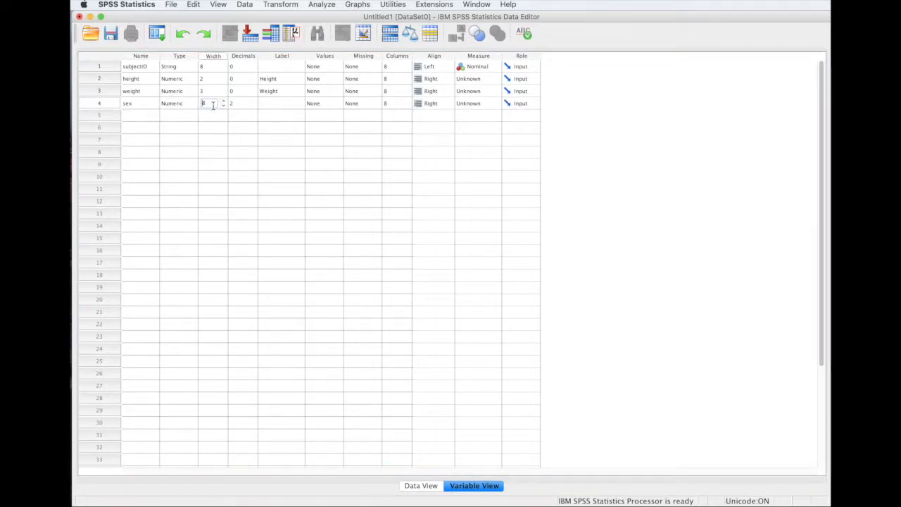
pyautogui.doubleClick(200, 103)
pyautogui.write('1')
pyautogui.click(245, 139)
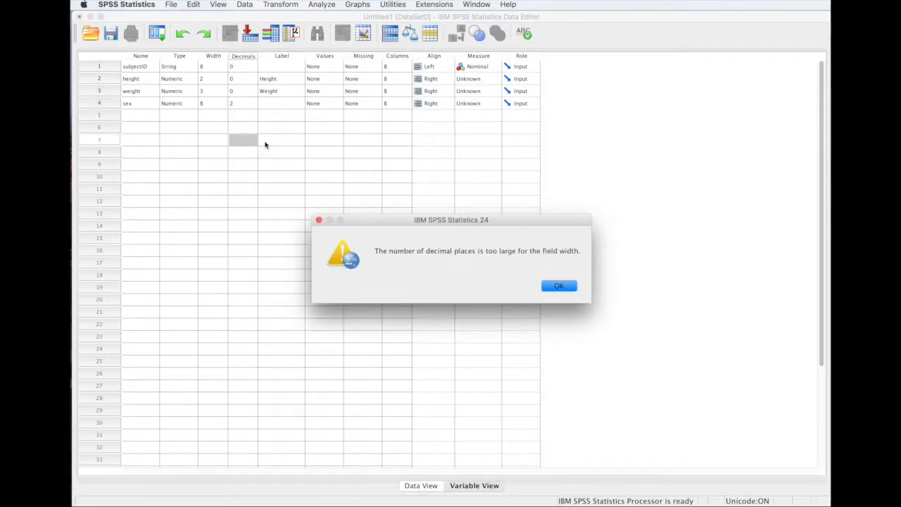
pyautogui.click(569, 286)
pyautogui.click(241, 102)
pyautogui.click(253, 106)
pyautogui.click(212, 104)
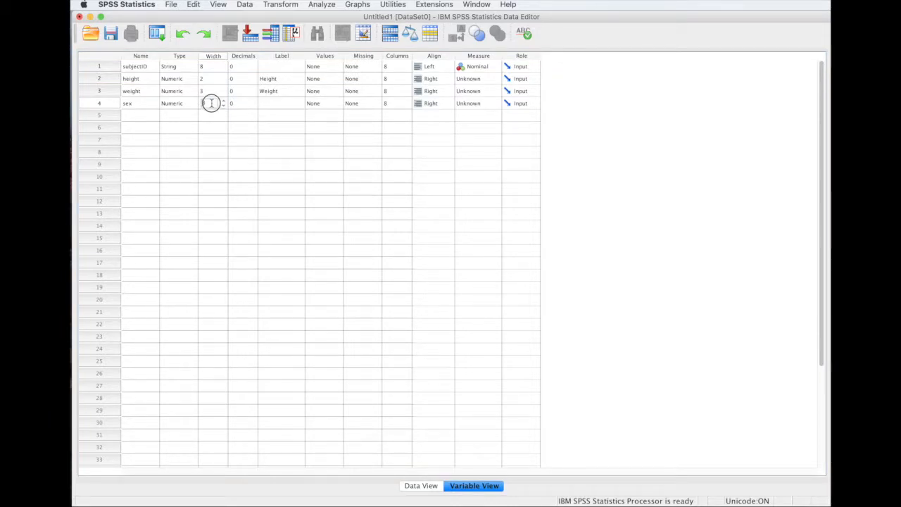
pyautogui.write('2')
pyautogui.click(261, 180)
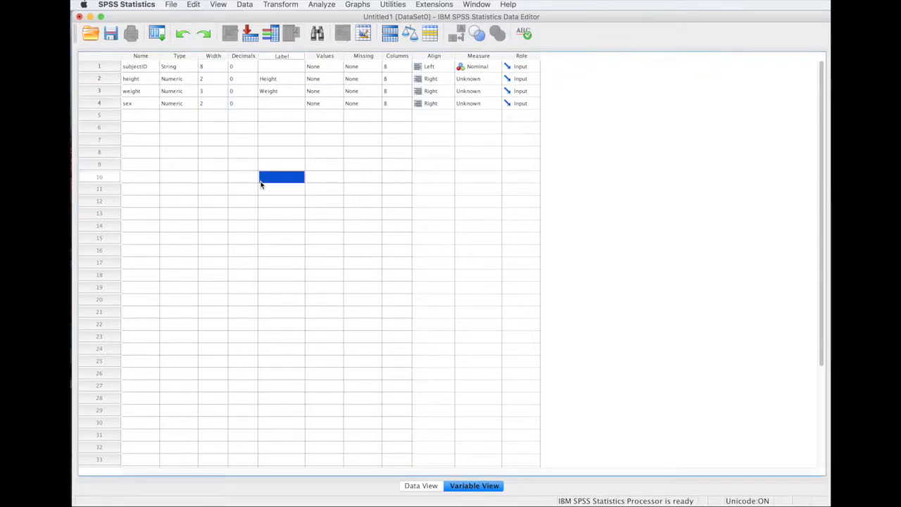
# Label the sex variable 'Biological Sex'.
pyautogui.click(283, 104)
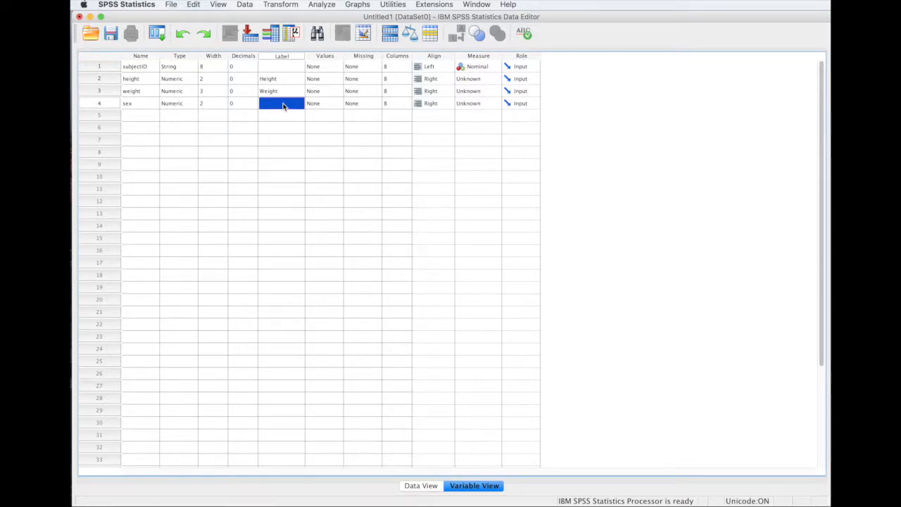
pyautogui.write('Siologic')
pyautogui.click(325, 108)
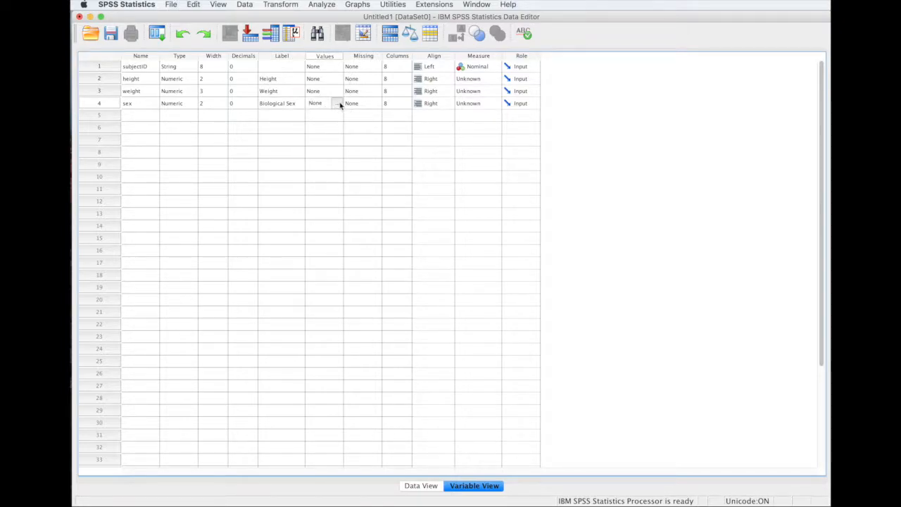
pyautogui.click(337, 104)
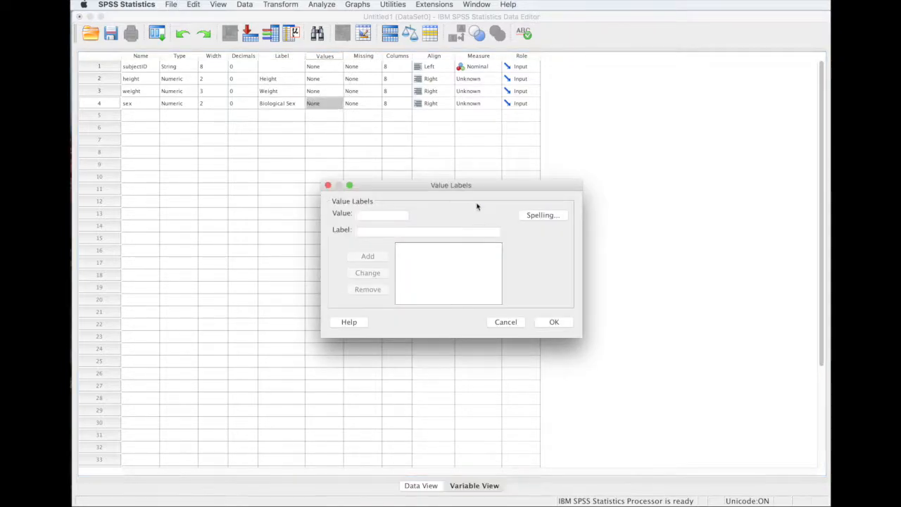
# Define sex value labels 1 = female and 2 = male and confirm them.
pyautogui.write('1')
pyautogui.click(371, 232)
pyautogui.write('W')
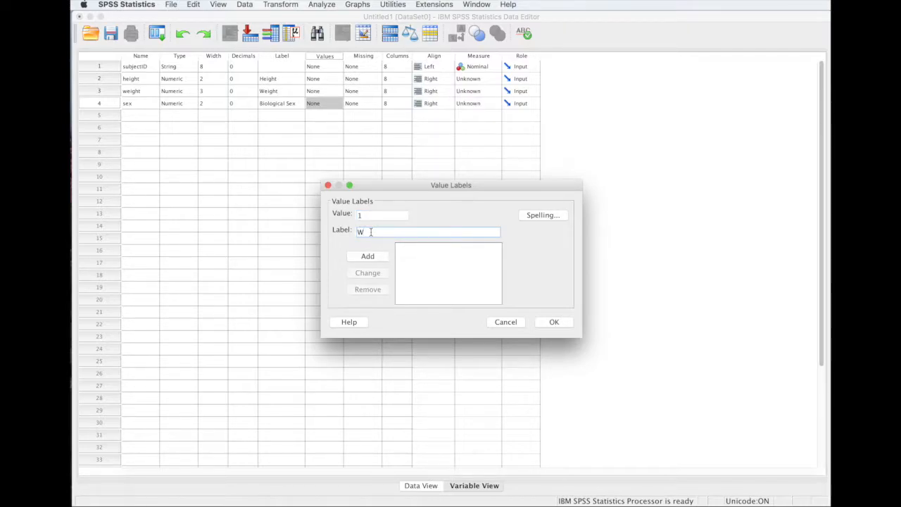
pyautogui.press('BackSpace')
pyautogui.press('BackSpace')
pyautogui.write('female')
pyautogui.click(367, 256)
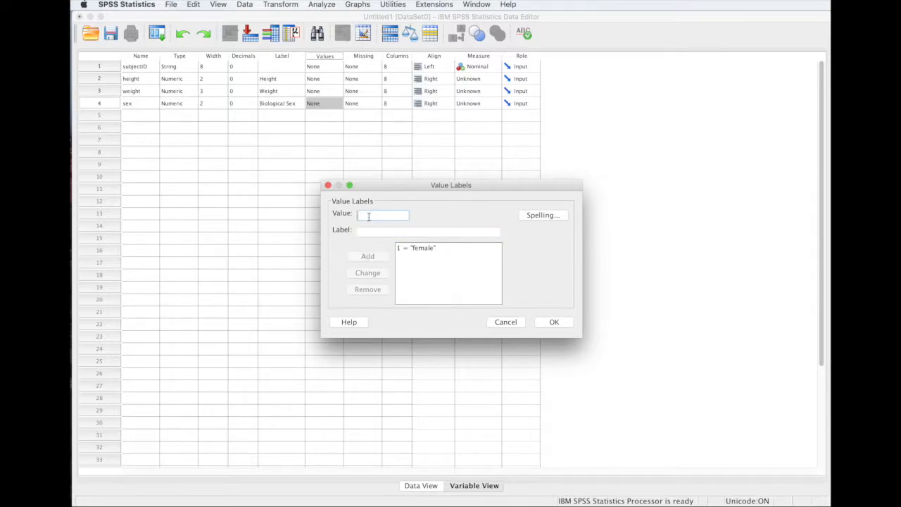
pyautogui.write('2')
pyautogui.click(368, 234)
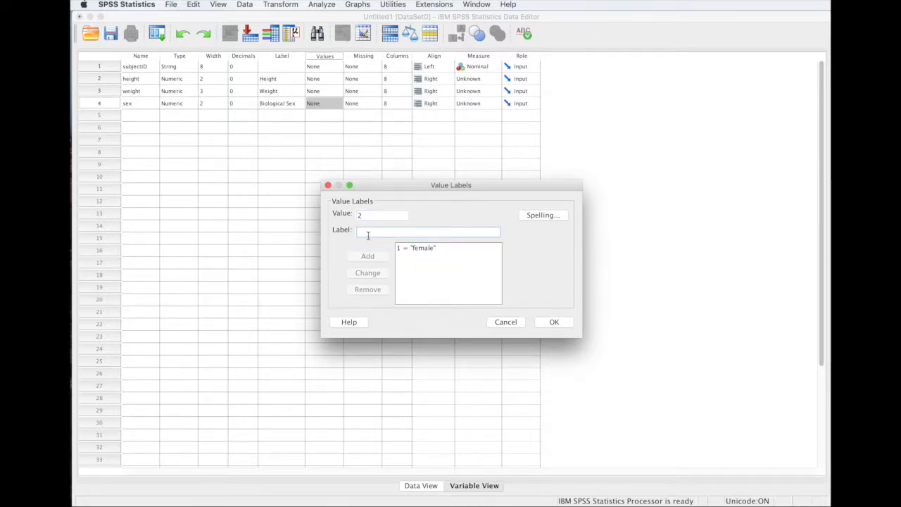
pyautogui.write('male')
pyautogui.click(360, 256)
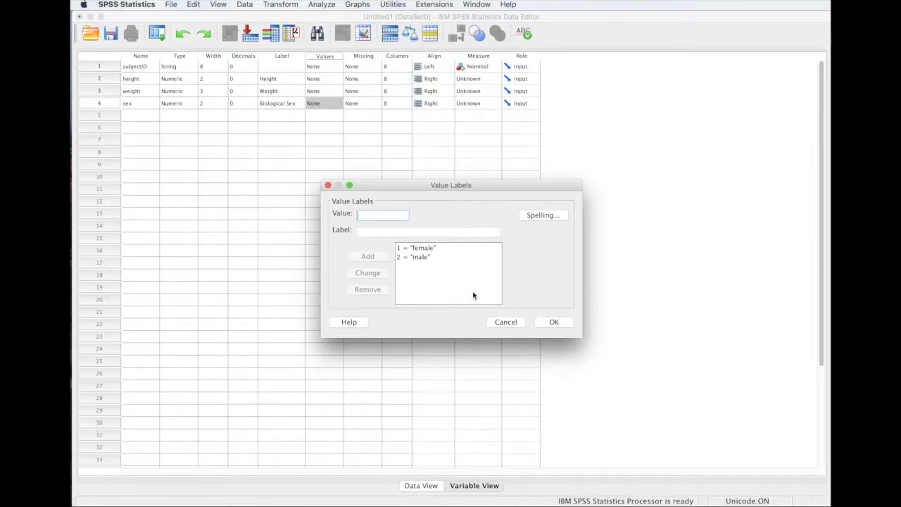
pyautogui.click(556, 322)
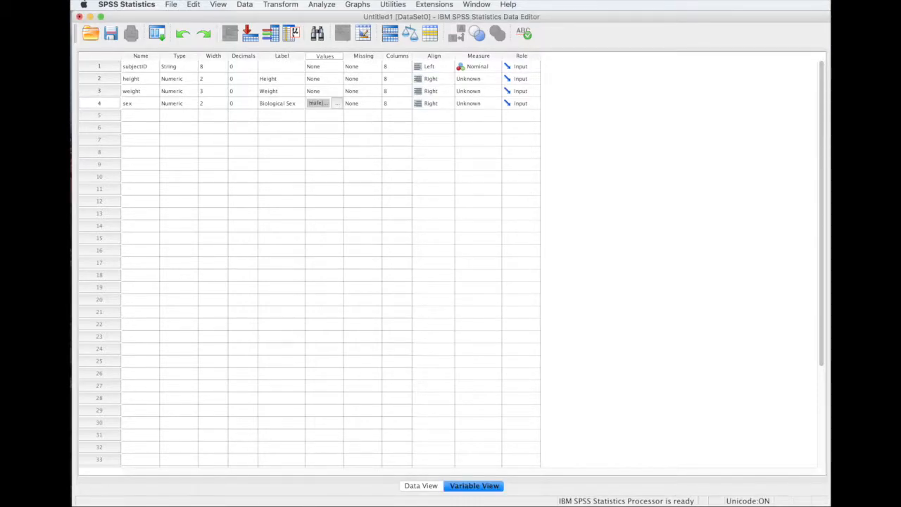
# In Data View, enter subjectID values 001, 002, … 010 down rows 1–10.
pyautogui.click(424, 486)
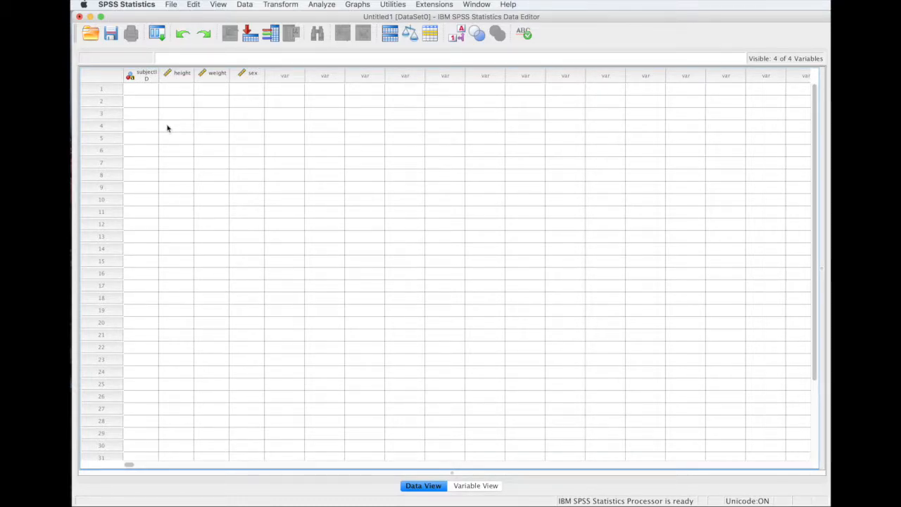
pyautogui.click(145, 89)
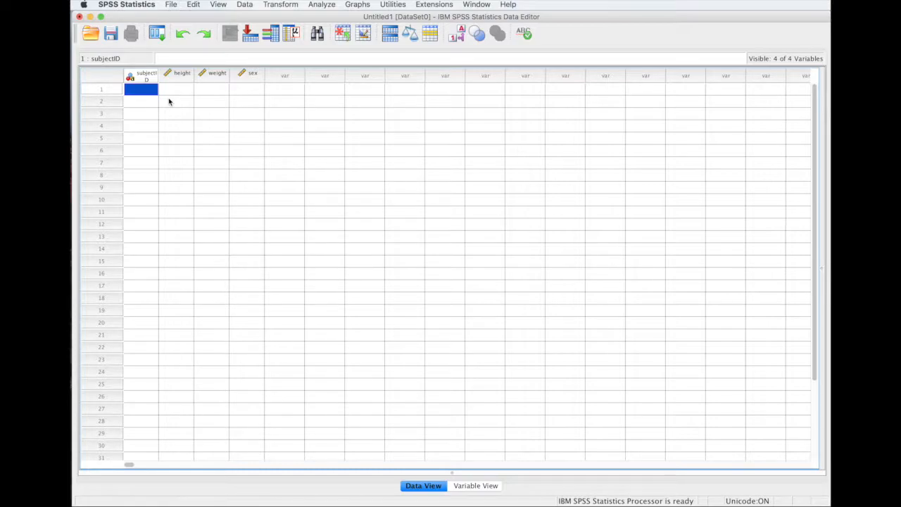
pyautogui.write('001')
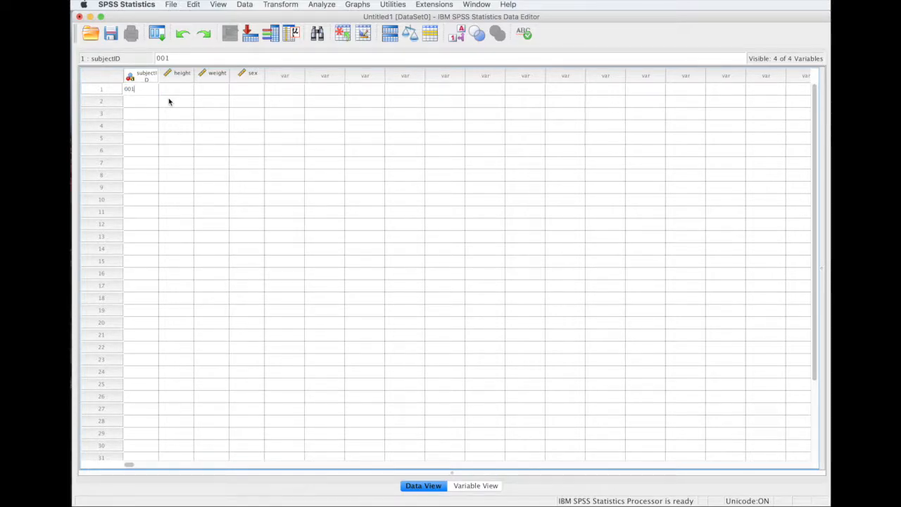
pyautogui.press('Return')
pyautogui.write('002')
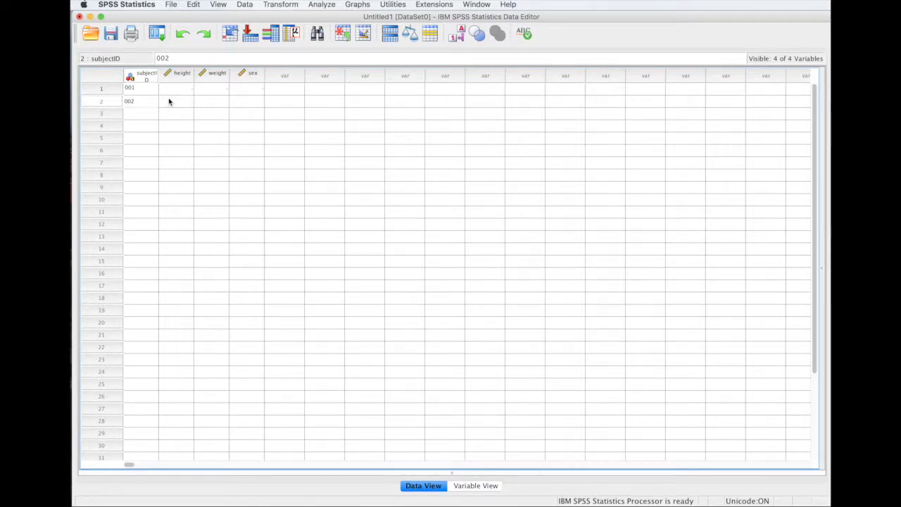
pyautogui.press('Return')
pyautogui.write('003')
pyautogui.press('Return')
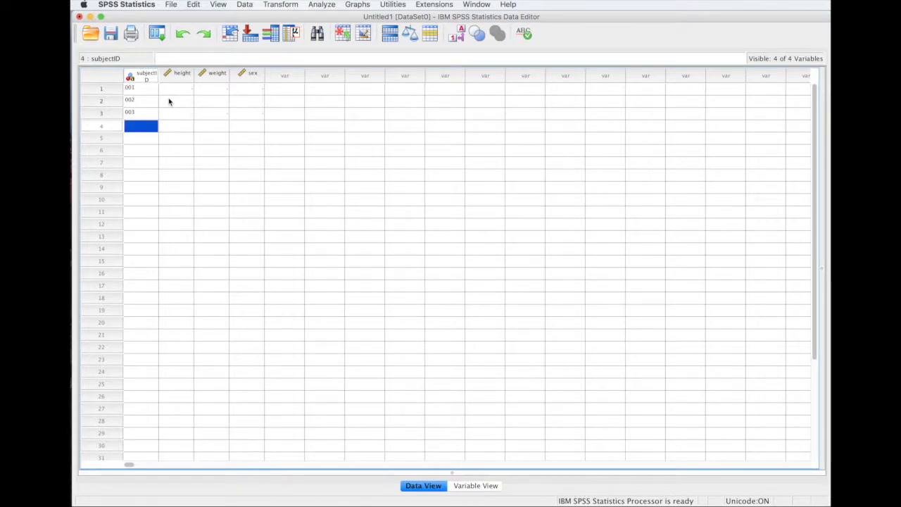
pyautogui.write('004')
pyautogui.press('Return')
pyautogui.write('005')
pyautogui.press('Return')
pyautogui.write('006')
pyautogui.press('Return')
pyautogui.write('007')
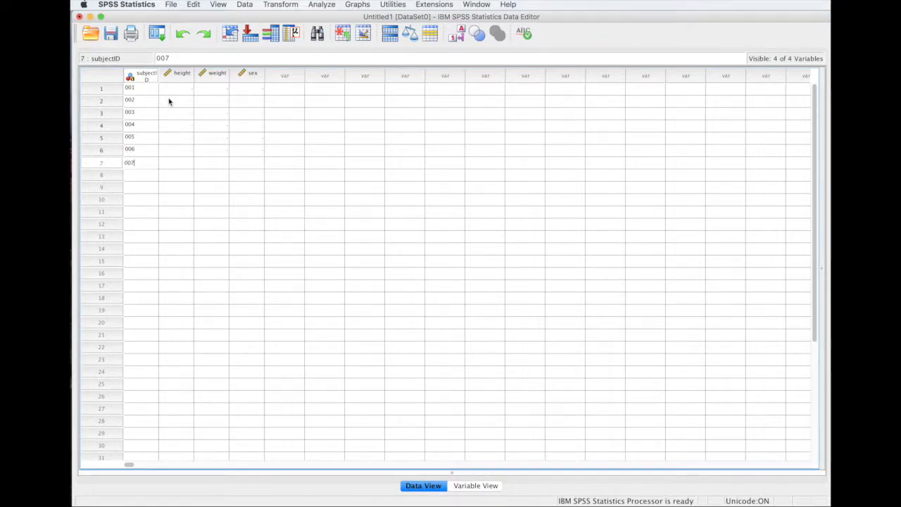
pyautogui.press('Return')
pyautogui.write('0')
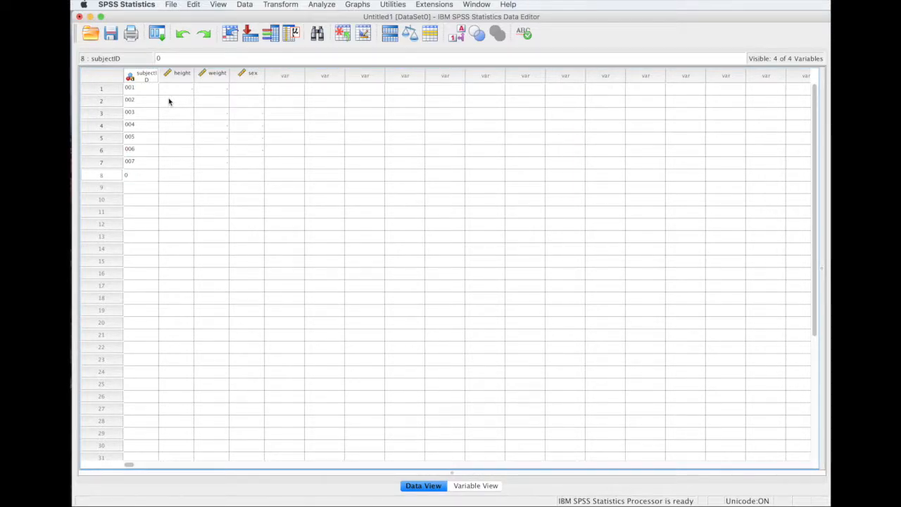
pyautogui.write('08')
pyautogui.press('Return')
pyautogui.write('009')
pyautogui.press('Return')
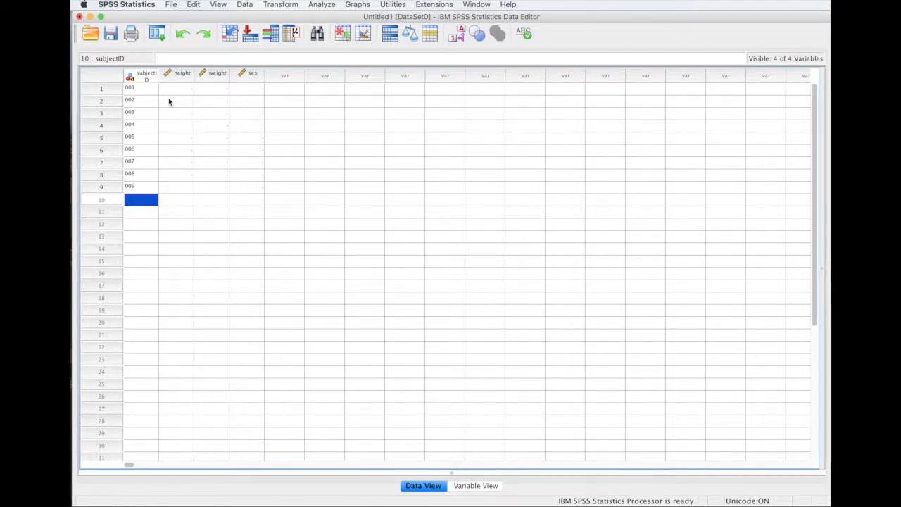
pyautogui.write('010')
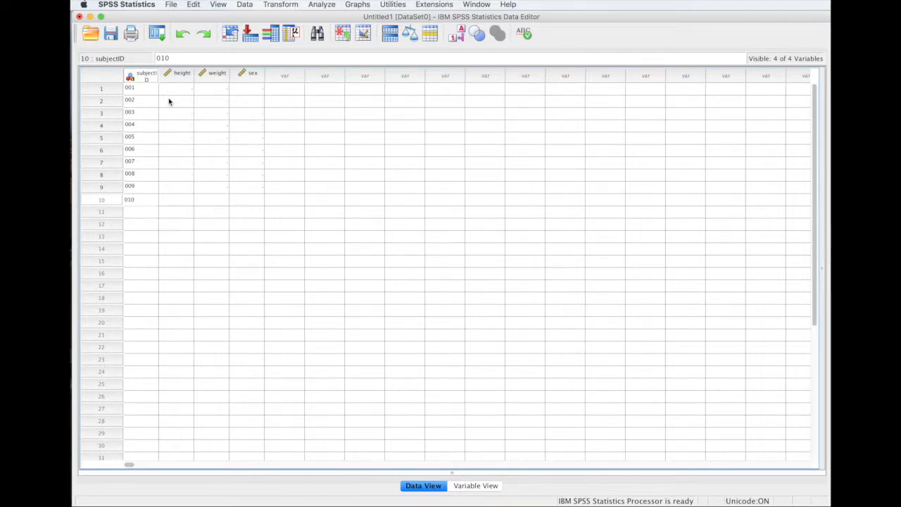
pyautogui.click(176, 225)
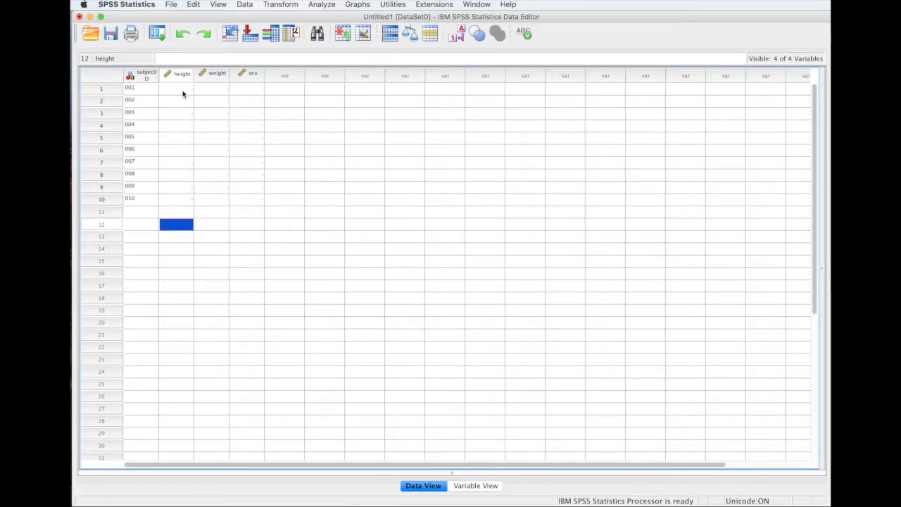
# Enter heights 60, 63, 65, 67, 62, 70, 59, 65, 64, 67 for subjects 001–010.
pyautogui.click(184, 90)
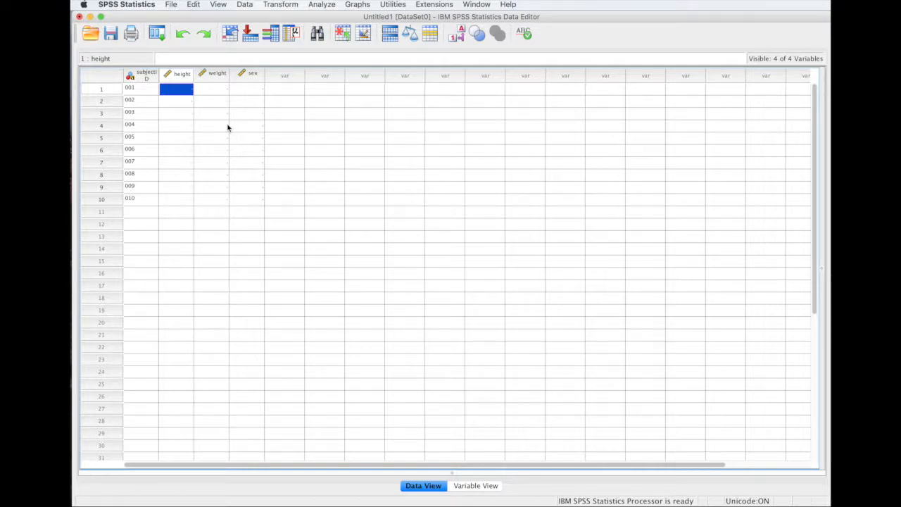
pyautogui.write('60')
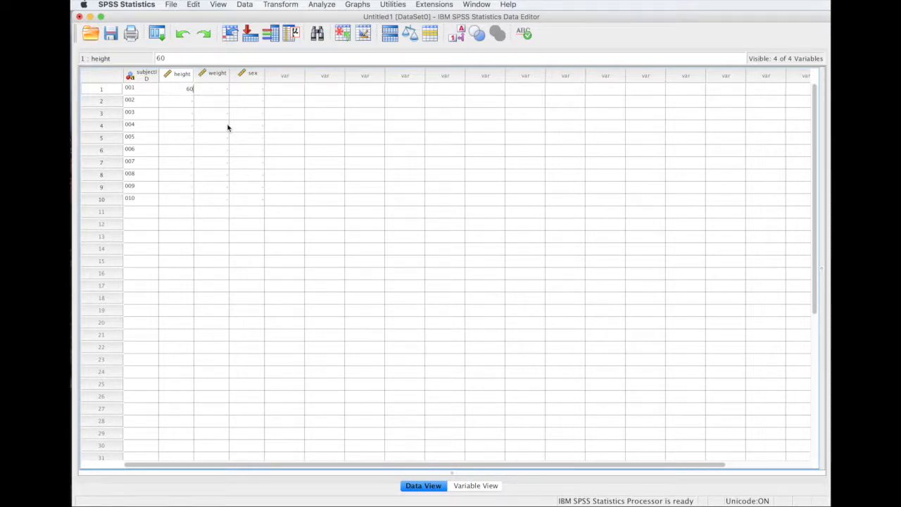
pyautogui.press('Return')
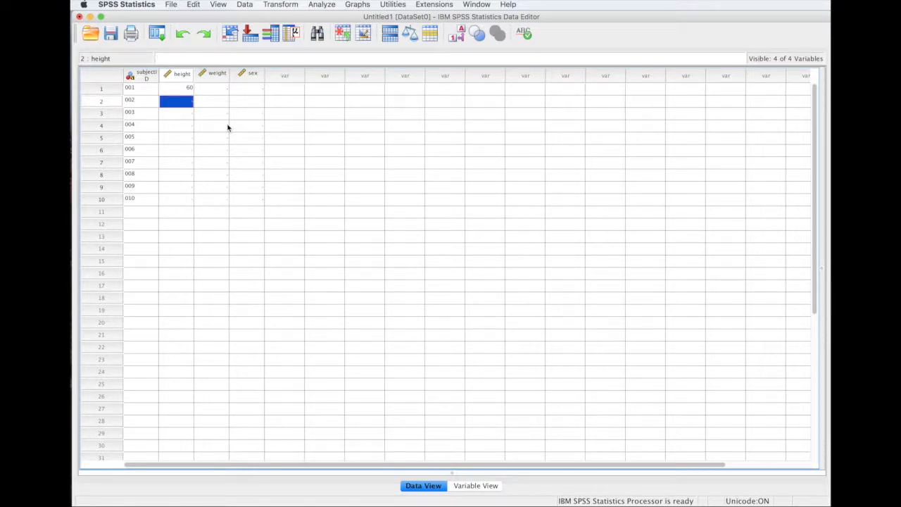
pyautogui.write('63')
pyautogui.press('Return')
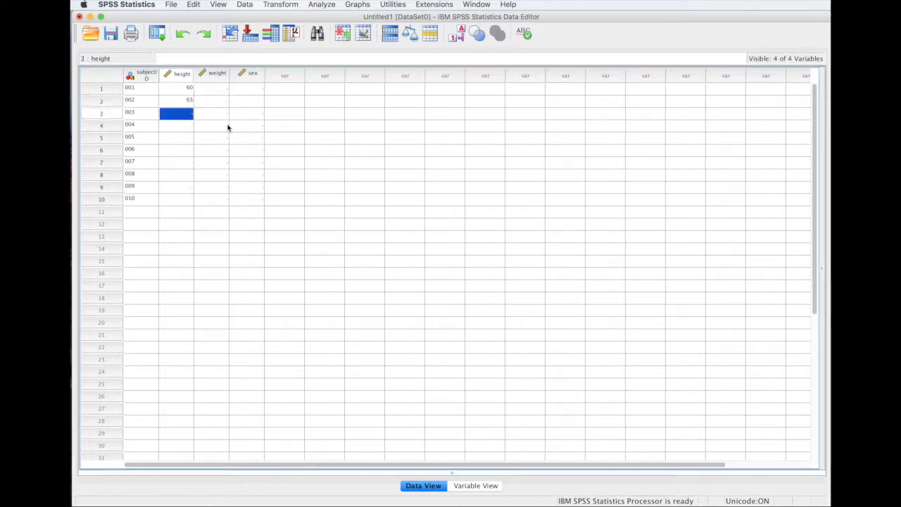
pyautogui.write('65')
pyautogui.press('Return')
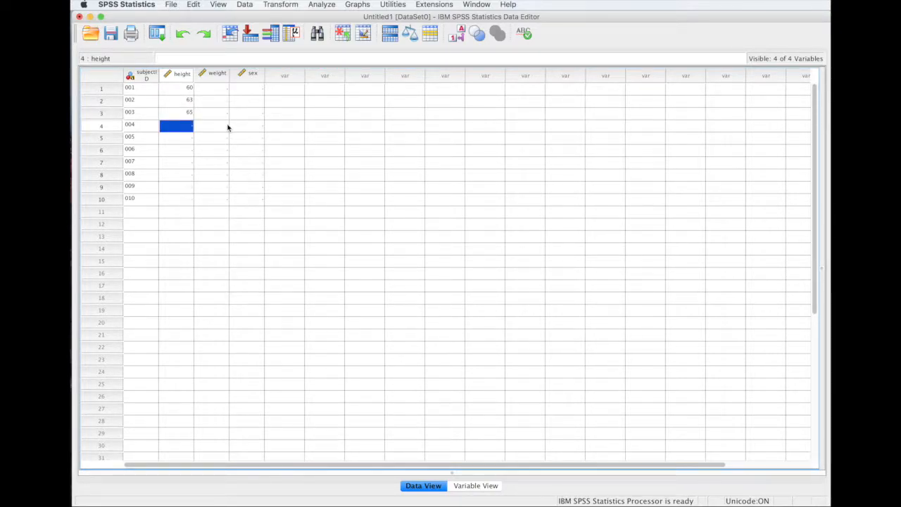
pyautogui.write('67')
pyautogui.press('Return')
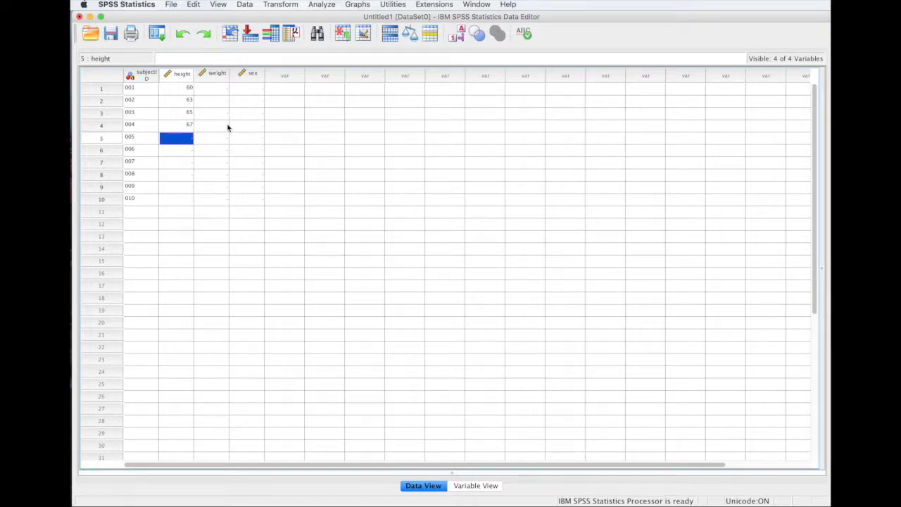
pyautogui.write('62')
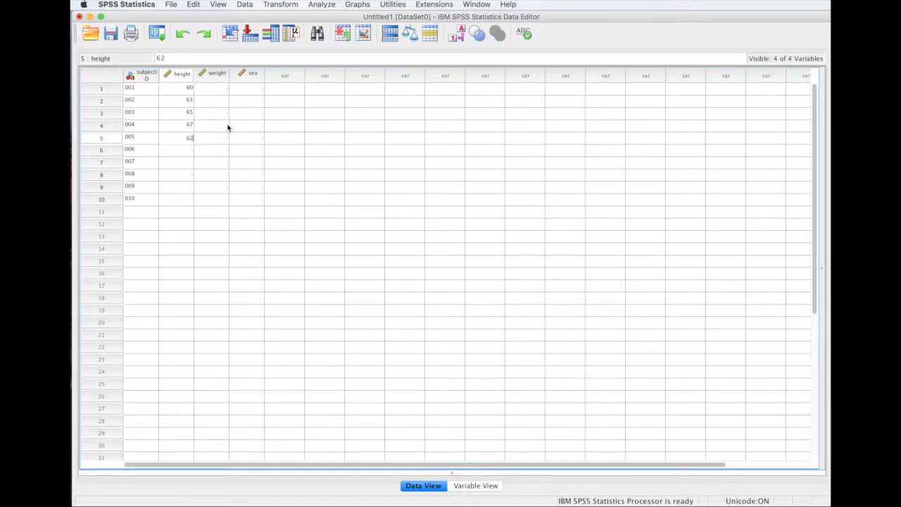
pyautogui.press('Return')
pyautogui.press('Return')
pyautogui.write('5')
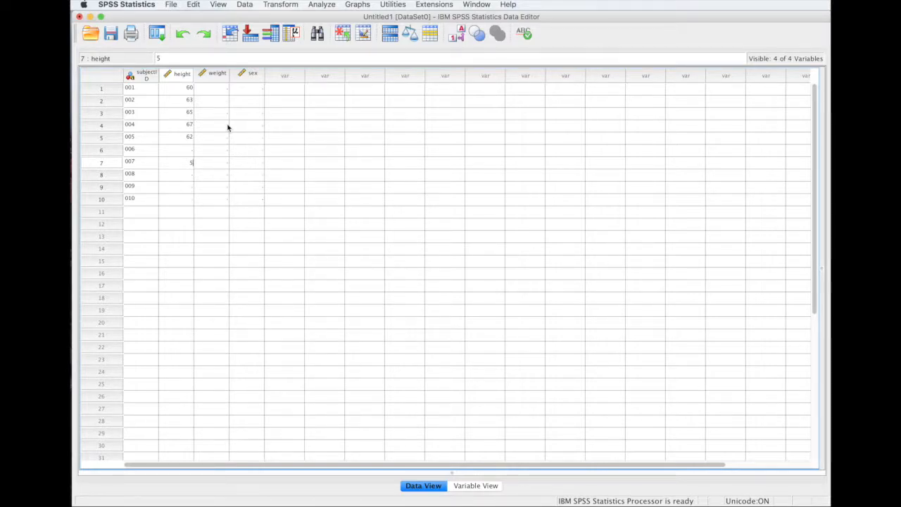
pyautogui.press('Up')
pyautogui.write('70')
pyautogui.press('Return')
pyautogui.write('59')
pyautogui.press('Return')
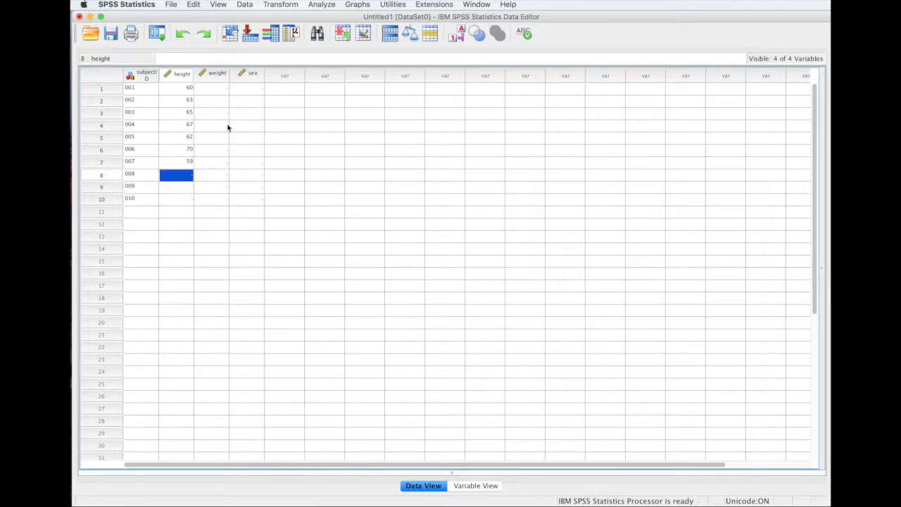
pyautogui.write('65')
pyautogui.press('Return')
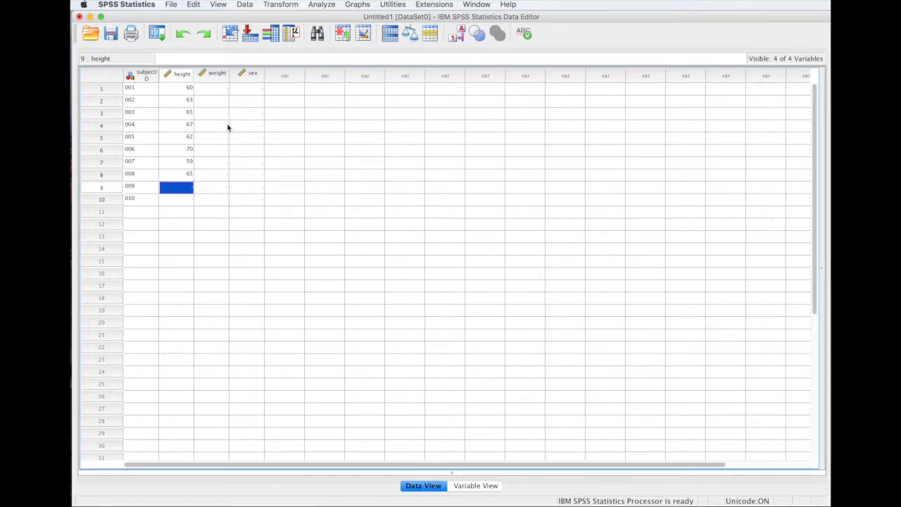
pyautogui.write('64')
pyautogui.press('Return')
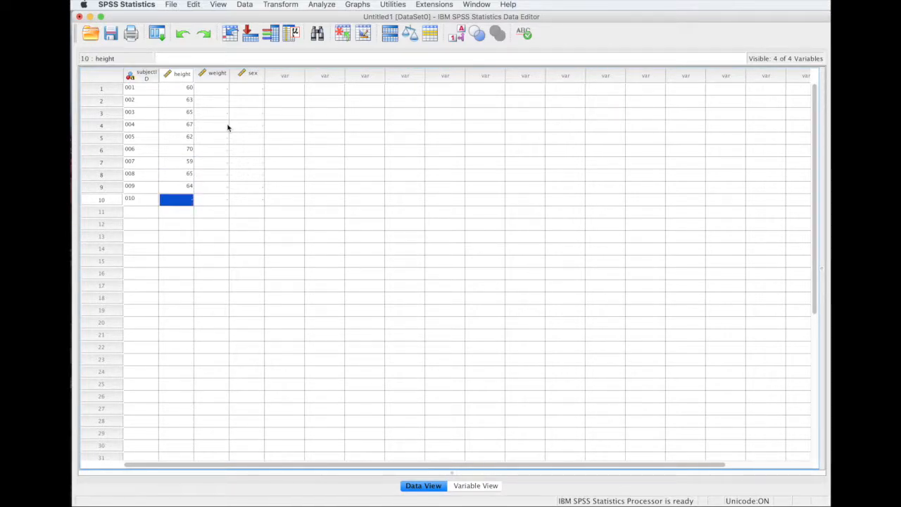
pyautogui.write('67')
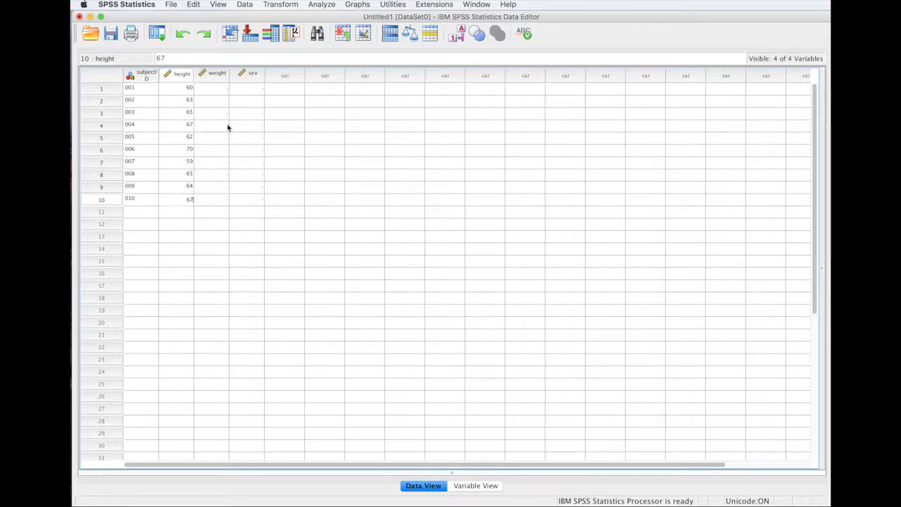
pyautogui.click(219, 88)
# Fill the sex column with codes 1 and 2, starting at subject 001.
pyautogui.click(255, 91)
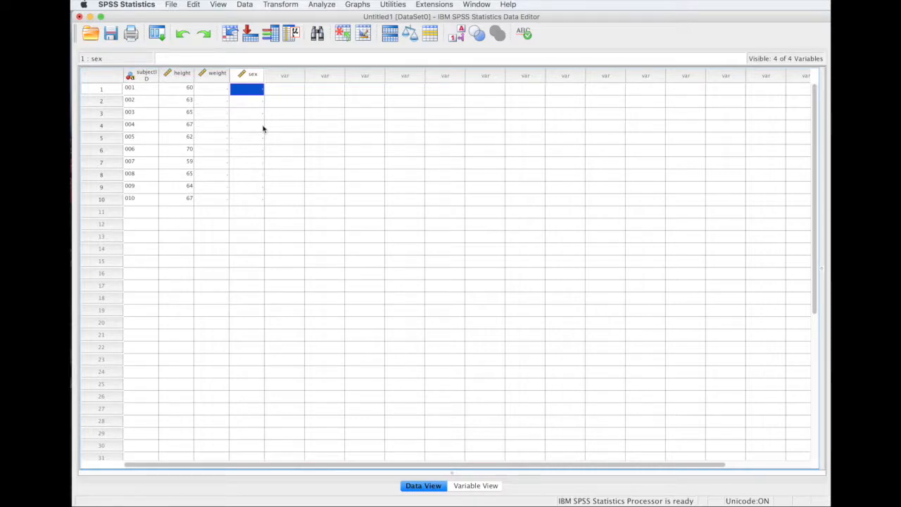
pyautogui.write('1')
pyautogui.press('Return')
pyautogui.write('1')
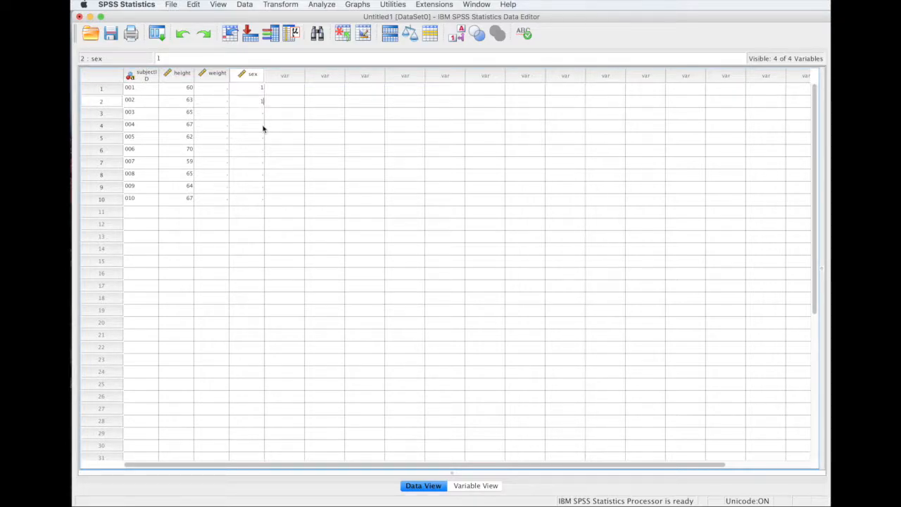
pyautogui.press('Return')
pyautogui.write('1')
pyautogui.press('Return')
pyautogui.write('1')
pyautogui.press('Return')
pyautogui.write('1')
pyautogui.press('Return')
pyautogui.write('2')
pyautogui.press('Return')
pyautogui.write('2')
pyautogui.press('Return')
pyautogui.write('2')
pyautogui.press('Return')
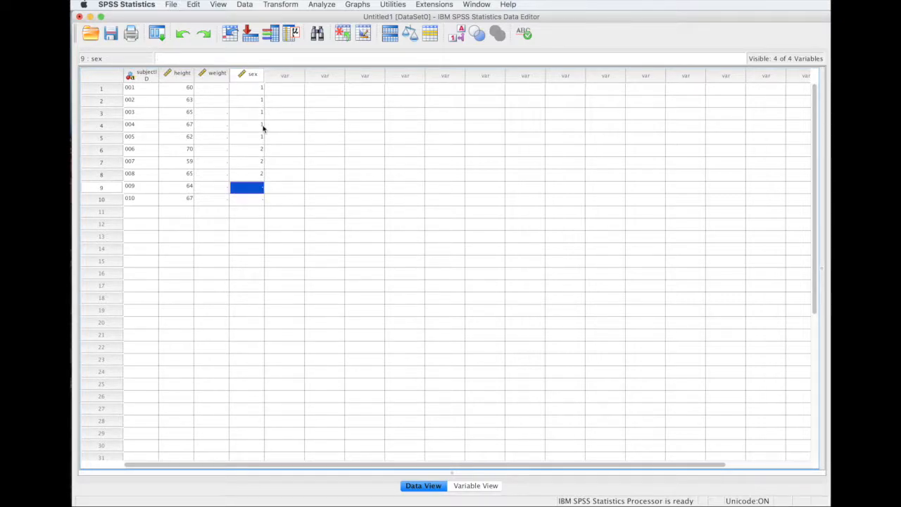
pyautogui.write('2')
pyautogui.press('Return')
pyautogui.write('2')
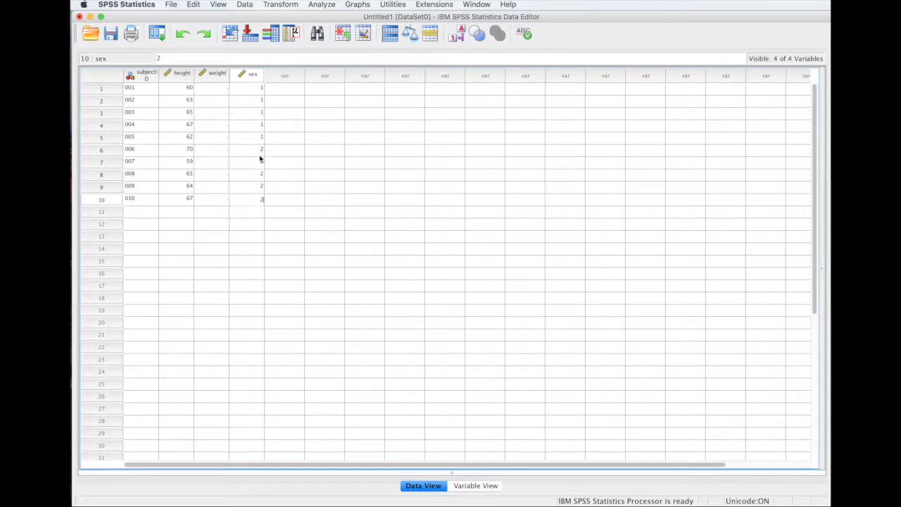
# Enter weights 101, 107, 112, 131 and 110 for subjects 001–005.
pyautogui.click(212, 90)
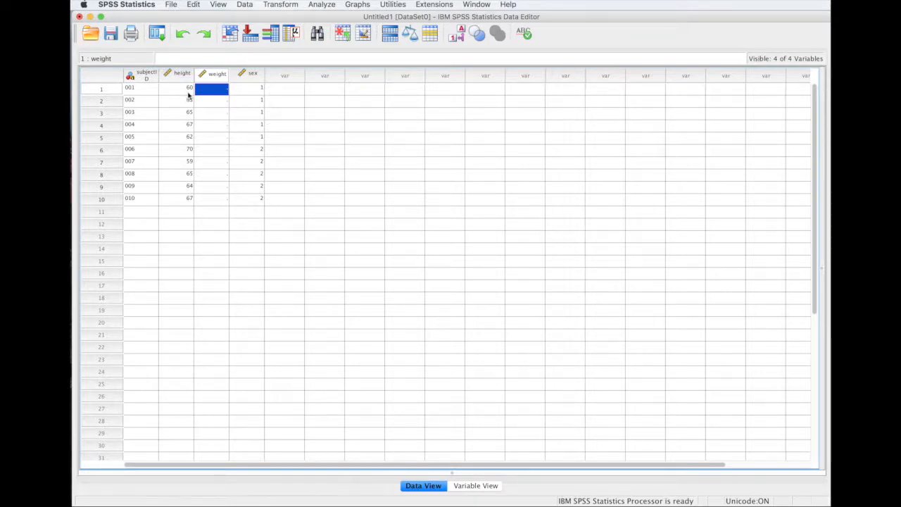
pyautogui.write('101')
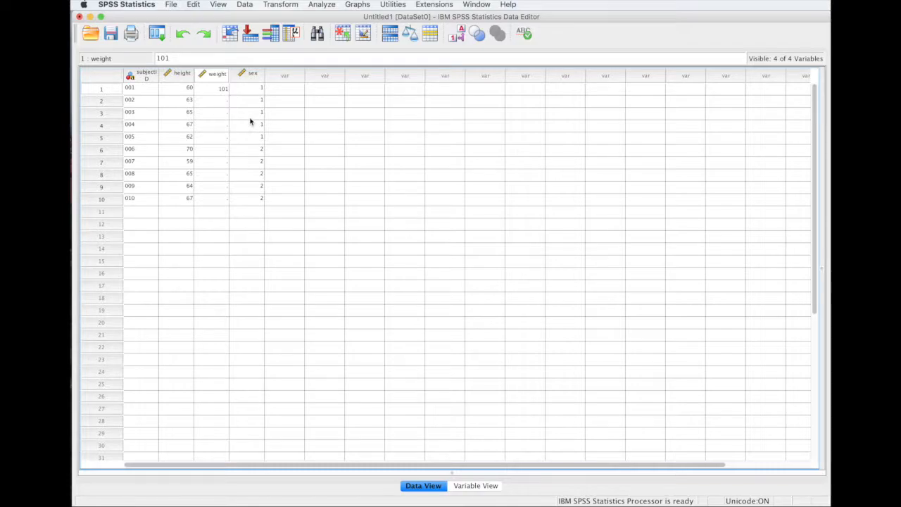
pyautogui.press('Return')
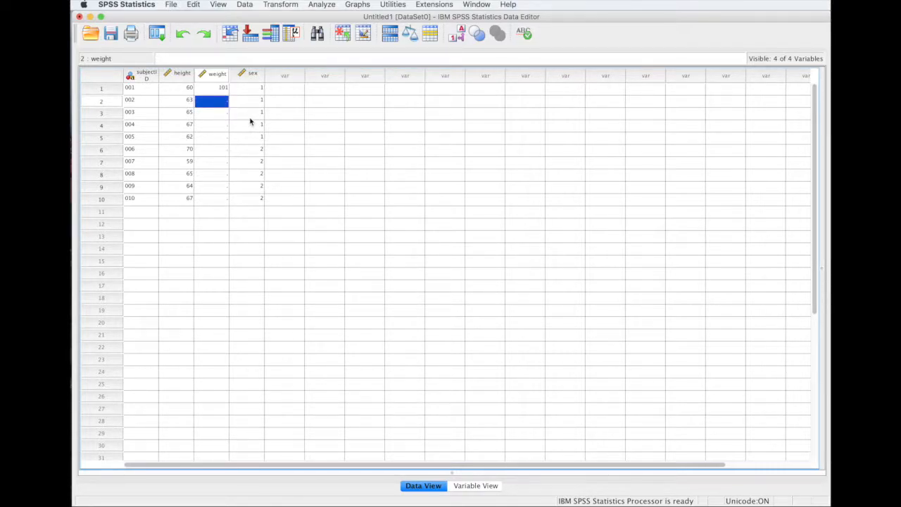
pyautogui.write('107')
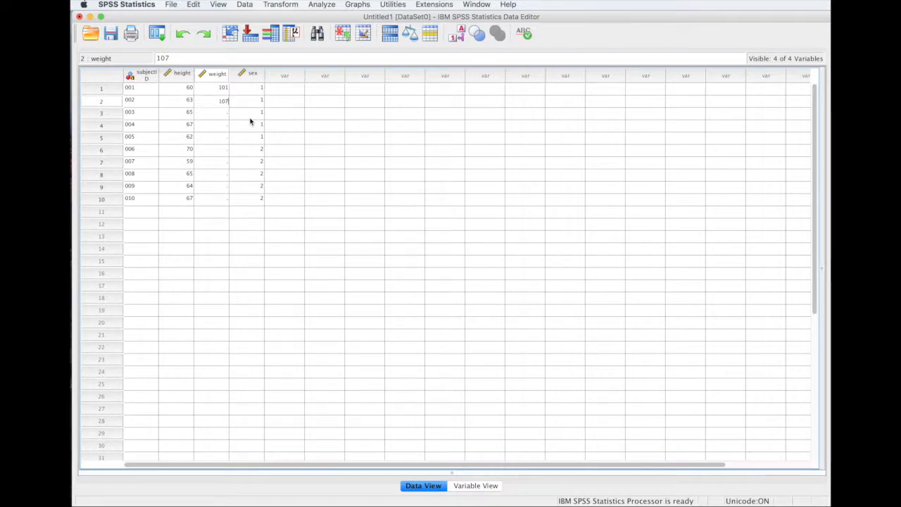
pyautogui.press('Return')
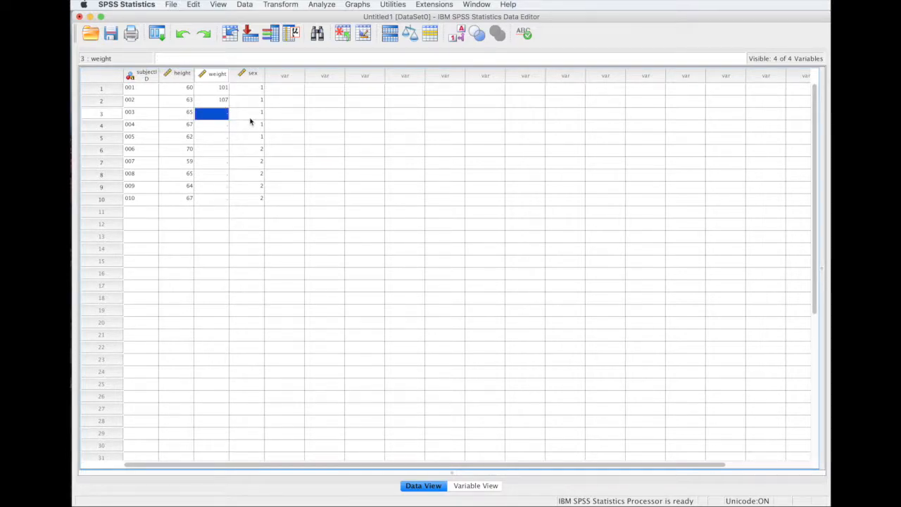
pyautogui.write('112')
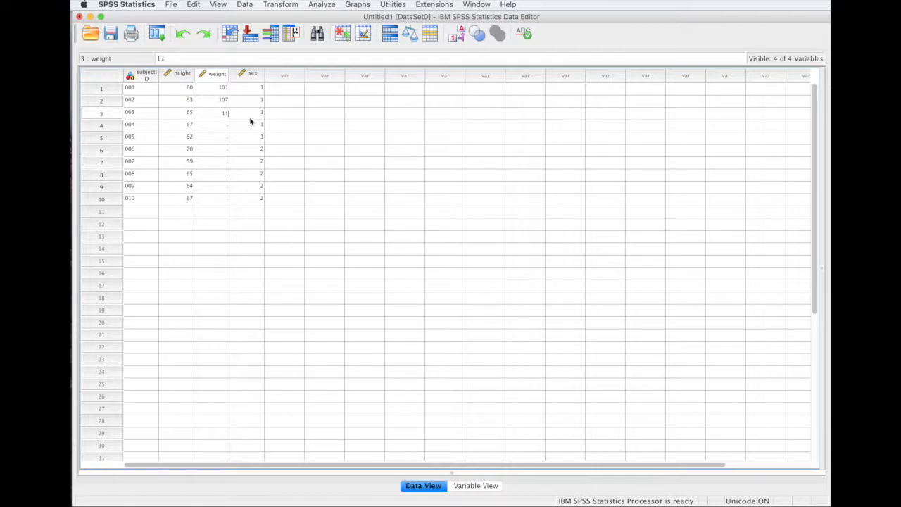
pyautogui.press('BackSpace')
pyautogui.press('BackSpace')
pyautogui.write('12')
pyautogui.press('Return')
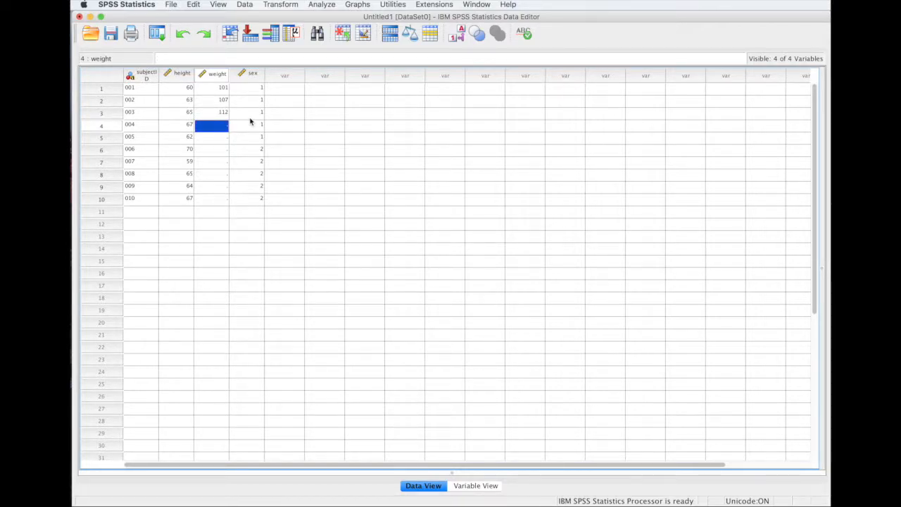
pyautogui.write('131')
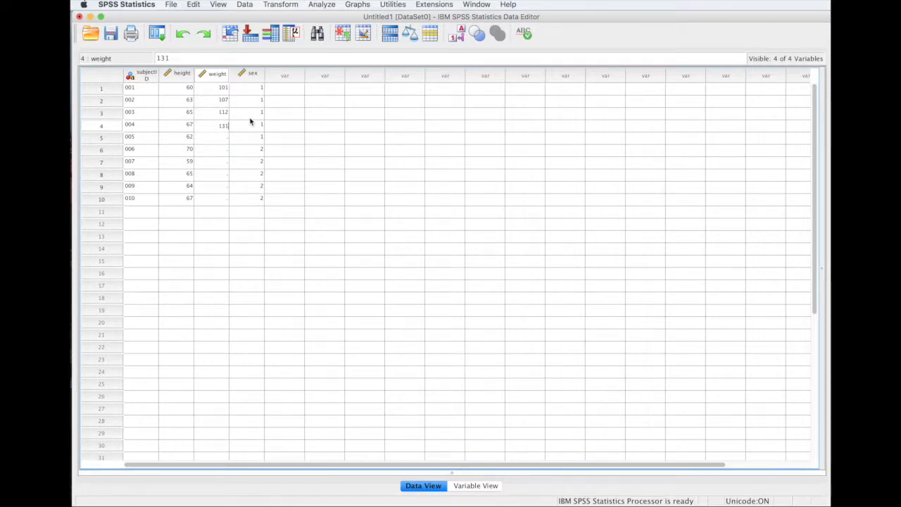
pyautogui.press('Return')
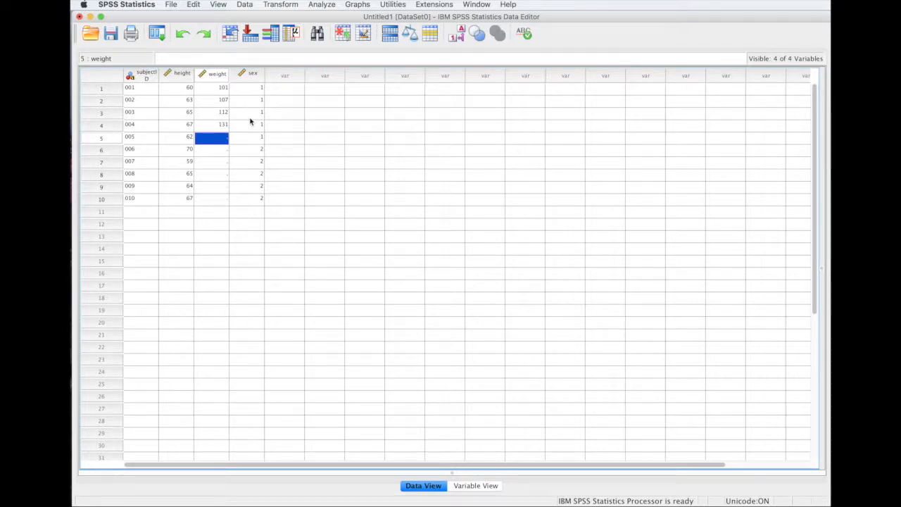
pyautogui.write('110')
pyautogui.press('Return')
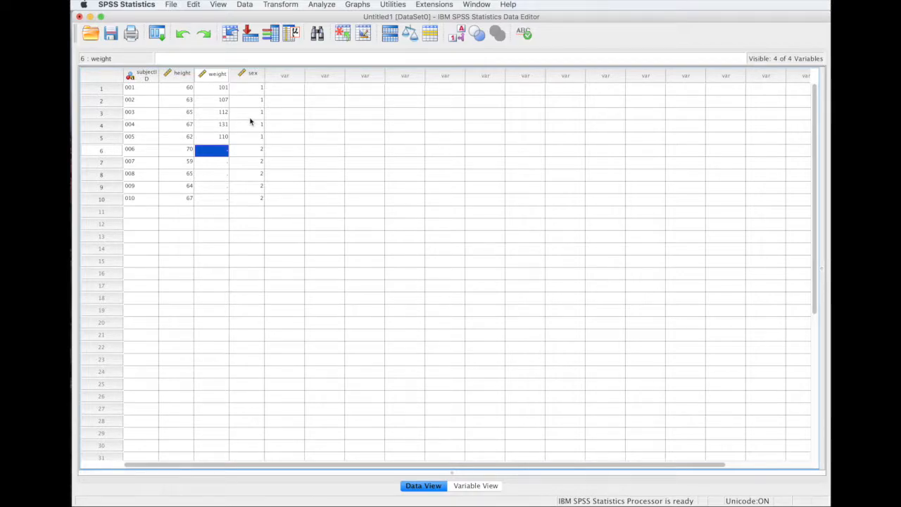
# Enter weights 167, 100, 123, 128 and 149 for subjects 006–010.
pyautogui.write('167')
pyautogui.press('Return')
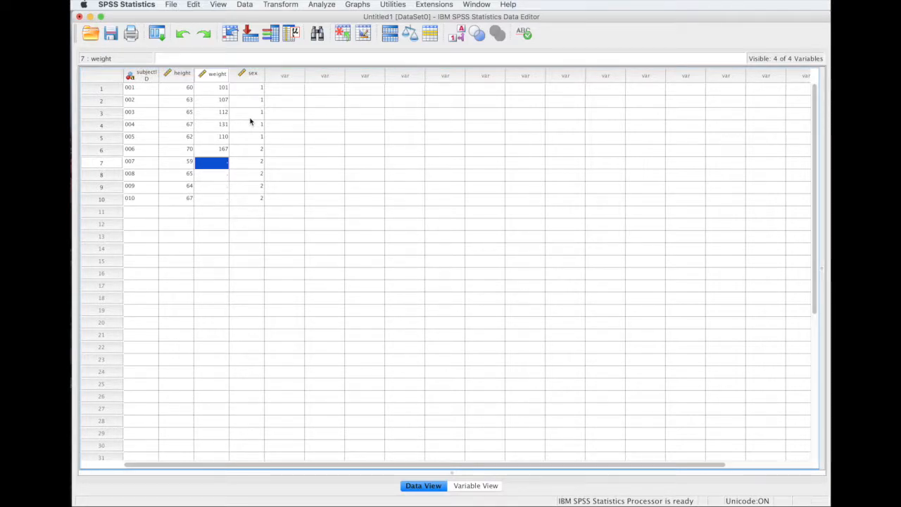
pyautogui.write('100')
pyautogui.press('Return')
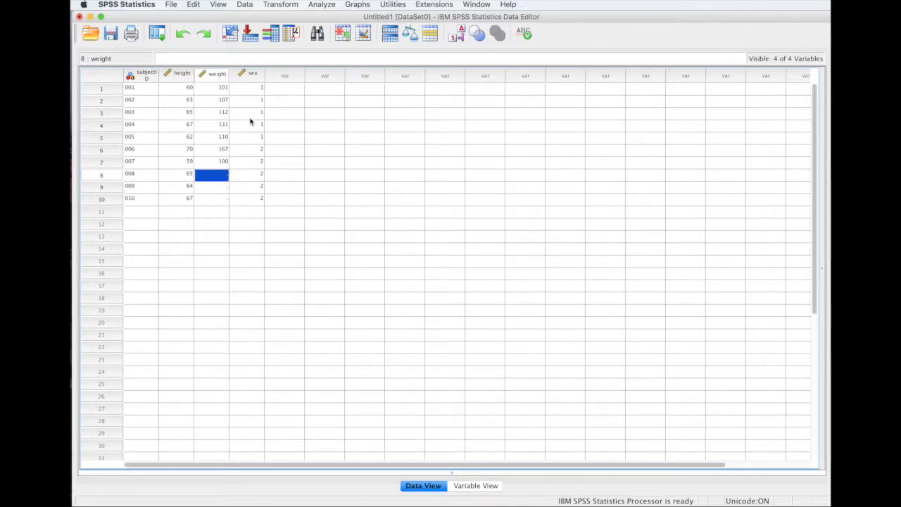
pyautogui.write('1')
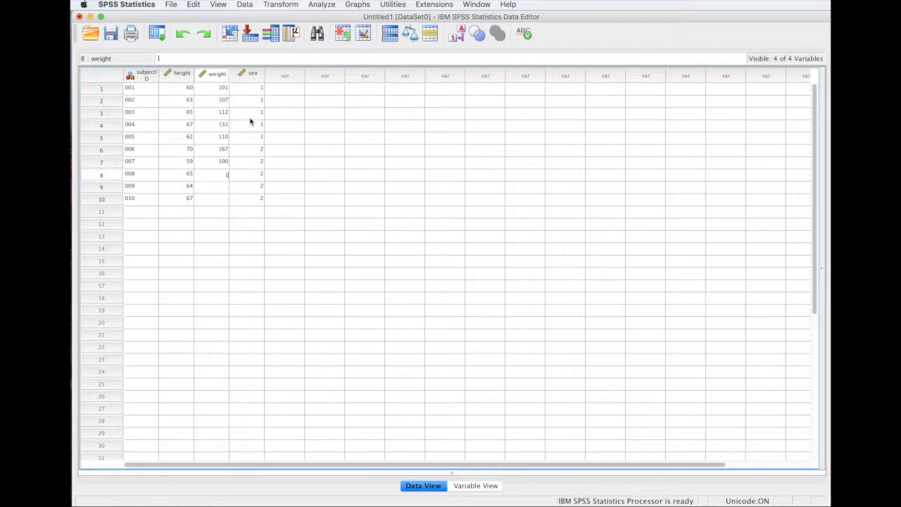
pyautogui.write('23')
pyautogui.press('Return')
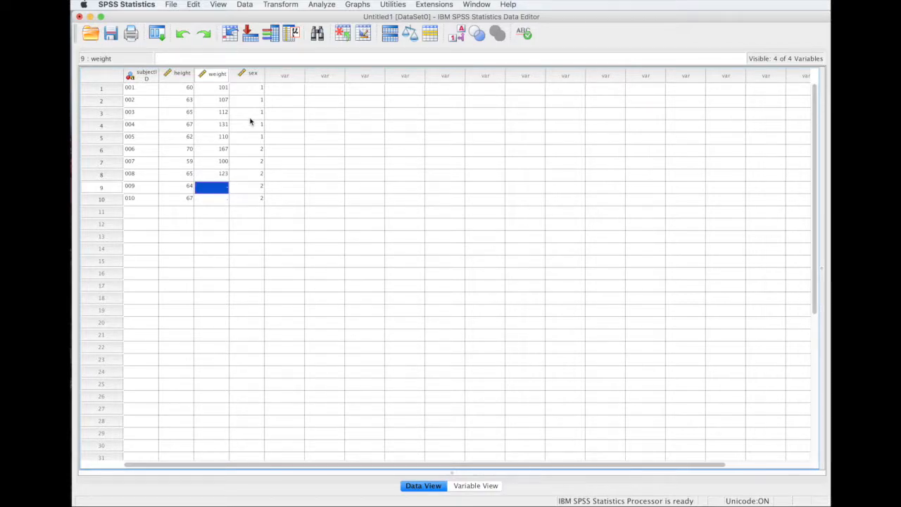
pyautogui.write('128')
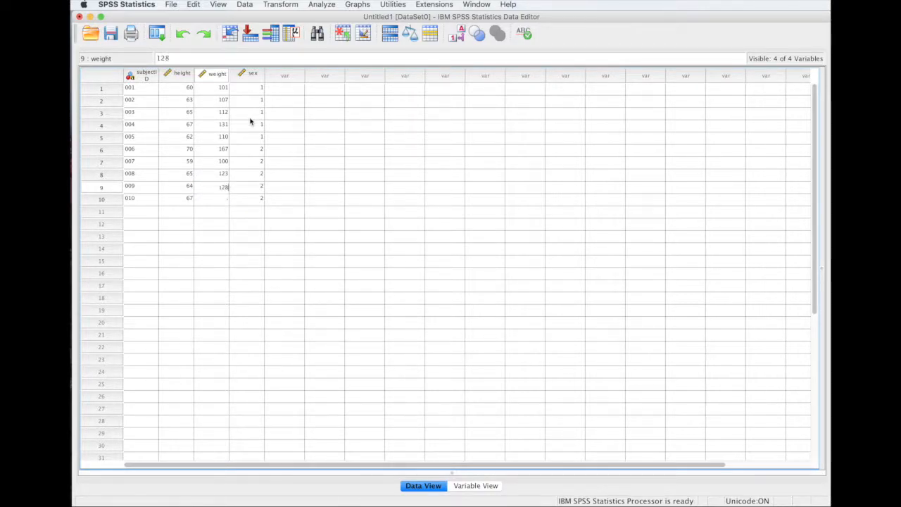
pyautogui.press('Return')
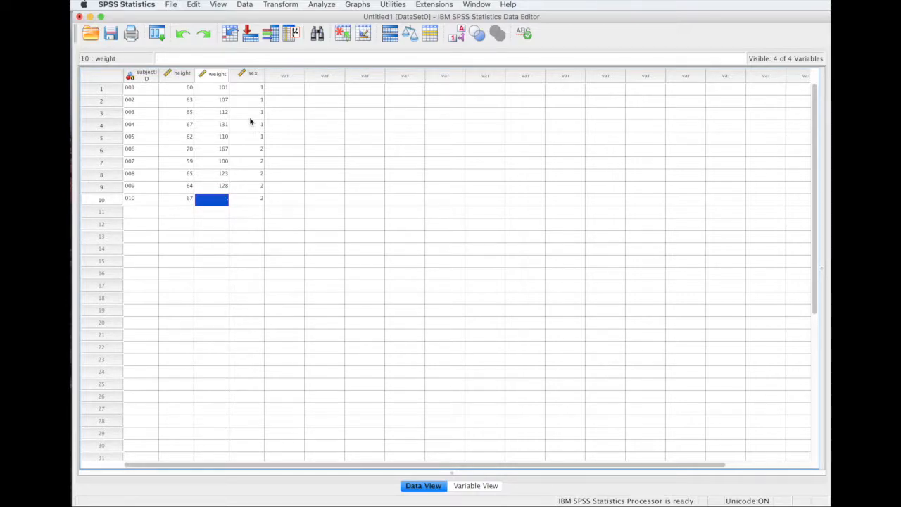
pyautogui.write('149')
pyautogui.press('Return')
pyautogui.press('Return')
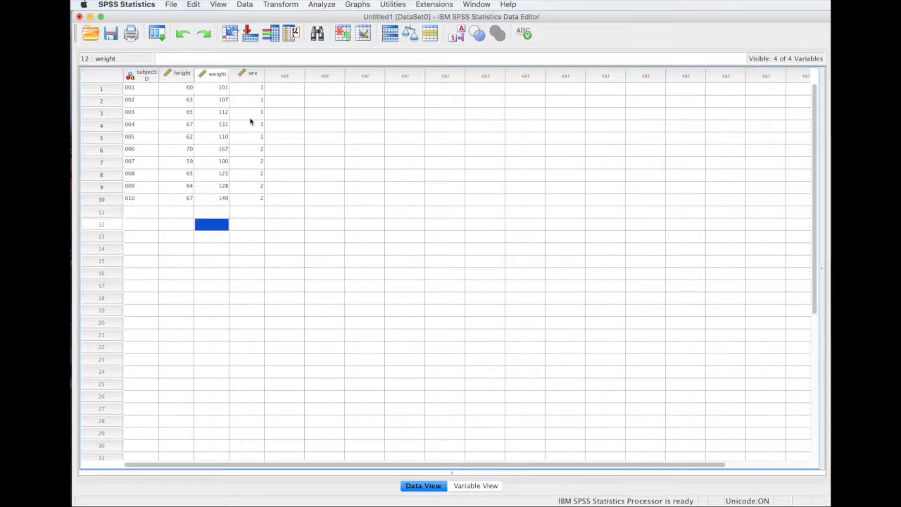
# Open the Bivariate Correlations dialog from Analyze > Correlate > Bivariate.
pyautogui.click(249, 204)
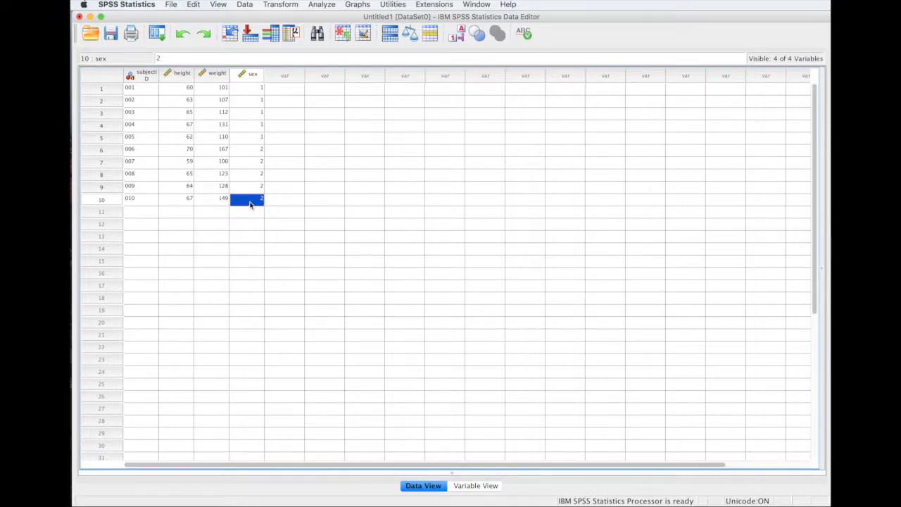
pyautogui.click(324, 5)
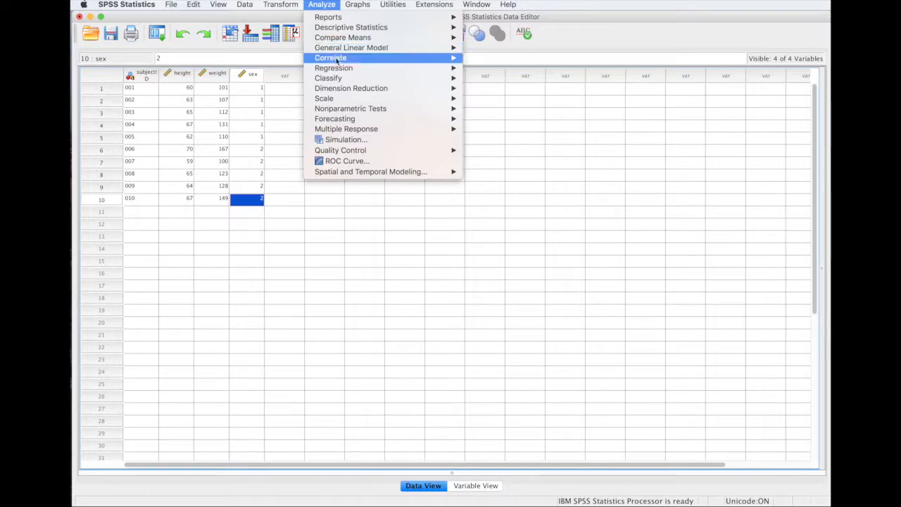
pyautogui.moveTo(337, 59)
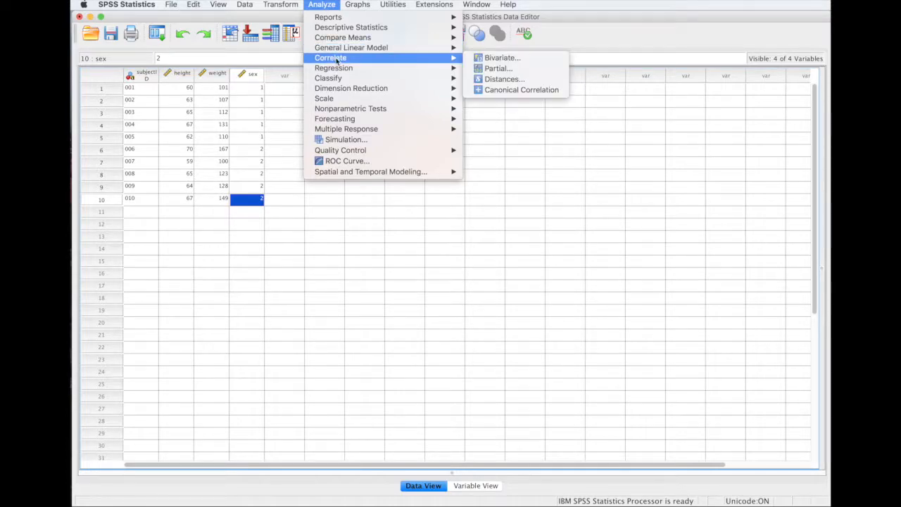
pyautogui.click(497, 58)
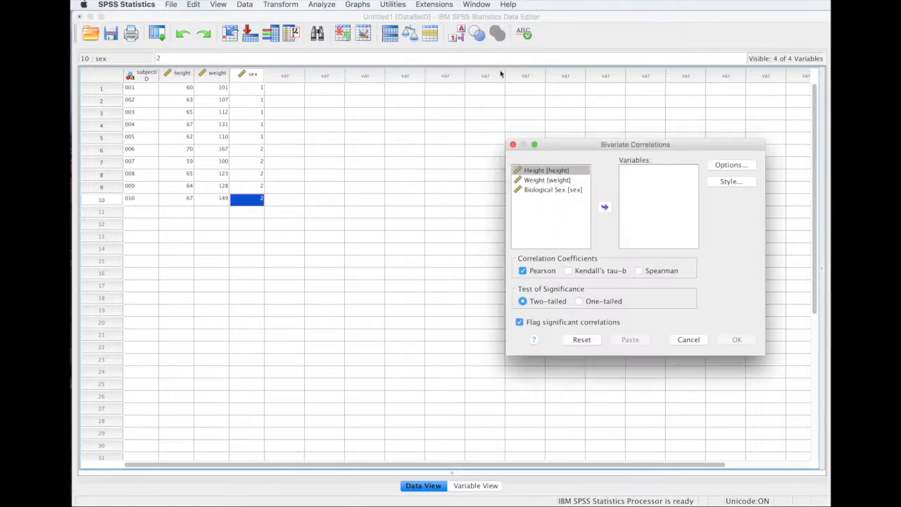
# Run a Pearson correlation of Weight and Height, leaving Biological Sex out of the Variables box.
pyautogui.click(560, 181)
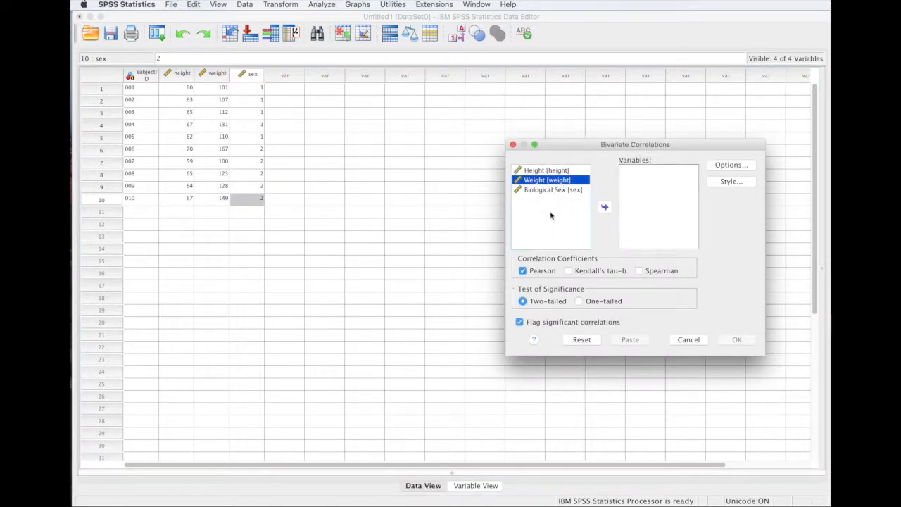
pyautogui.click(606, 209)
pyautogui.click(555, 181)
pyautogui.click(605, 209)
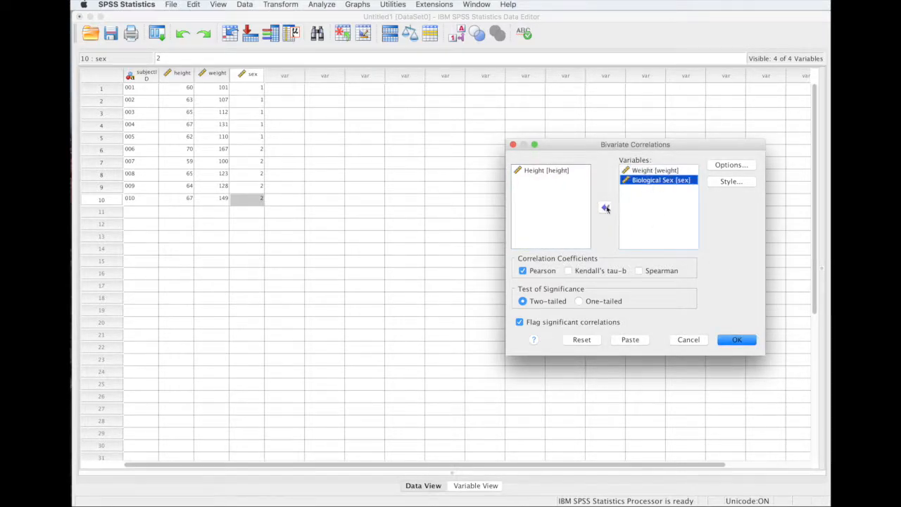
pyautogui.click(605, 209)
pyautogui.click(555, 170)
pyautogui.click(606, 209)
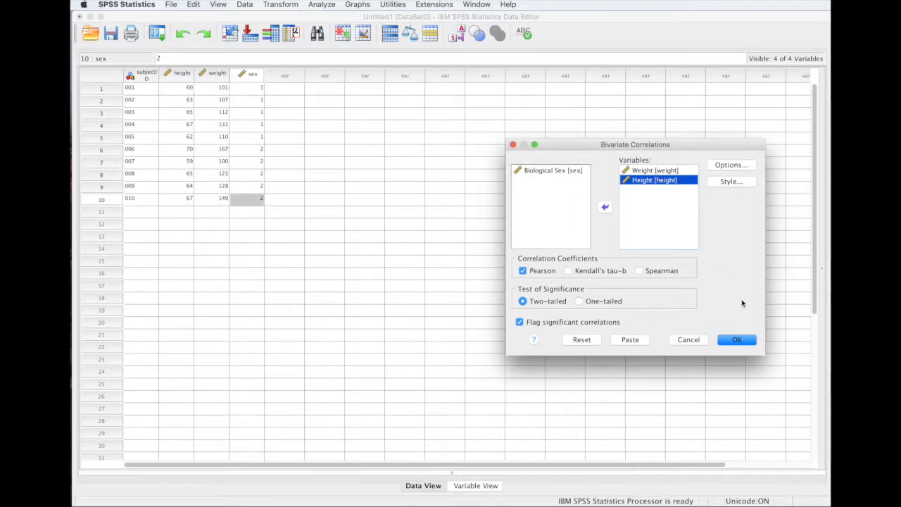
pyautogui.click(738, 341)
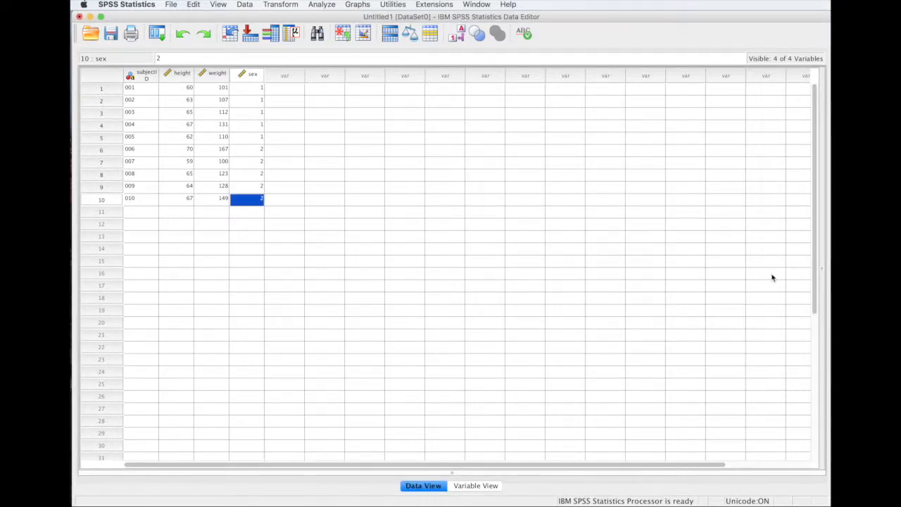
pyautogui.moveTo(817, 108); pyautogui.dragTo(653, 50)
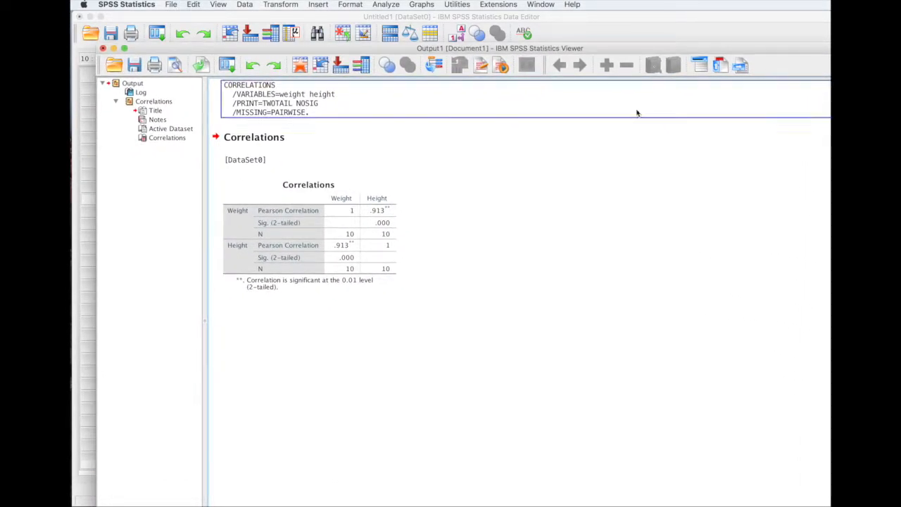
# Select the Correlations table showing r = .913, then the CORRELATIONS syntax block.
pyautogui.click(371, 215)
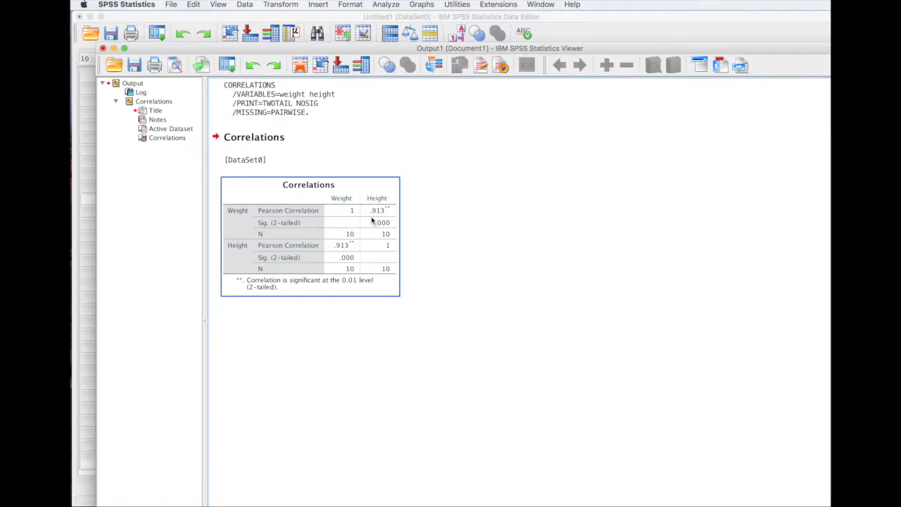
pyautogui.click(402, 283)
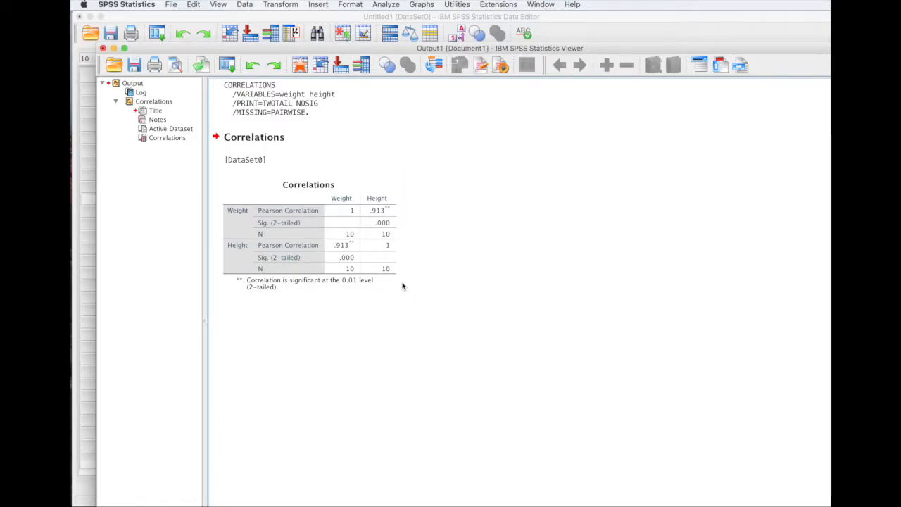
pyautogui.click(396, 296)
pyautogui.click(452, 302)
pyautogui.click(393, 254)
pyautogui.click(276, 98)
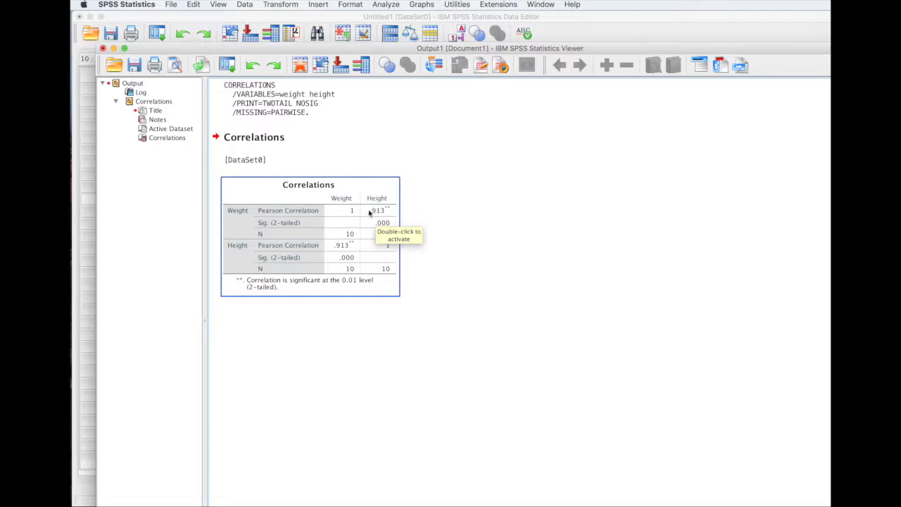
# Review the Weight–Height correlation (.913, N = 10), then switch to QuickTime Player.
pyautogui.click(434, 224)
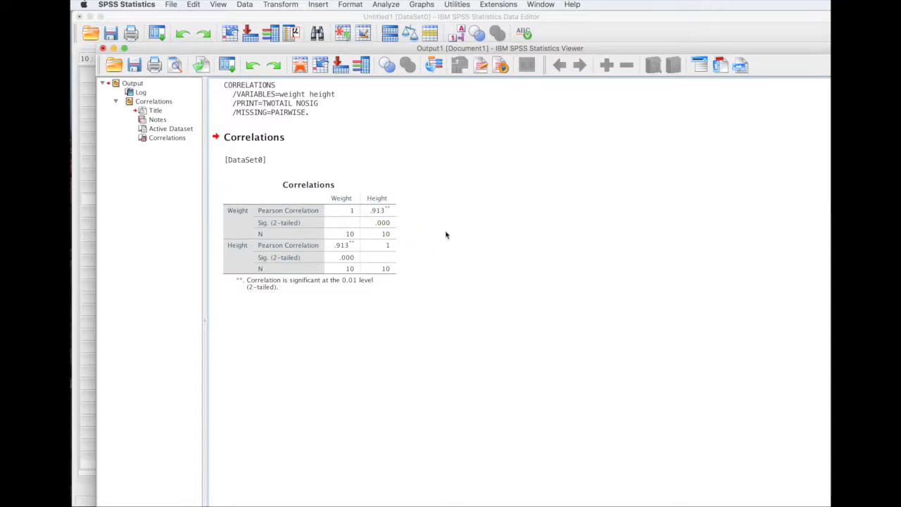
pyautogui.click(392, 228)
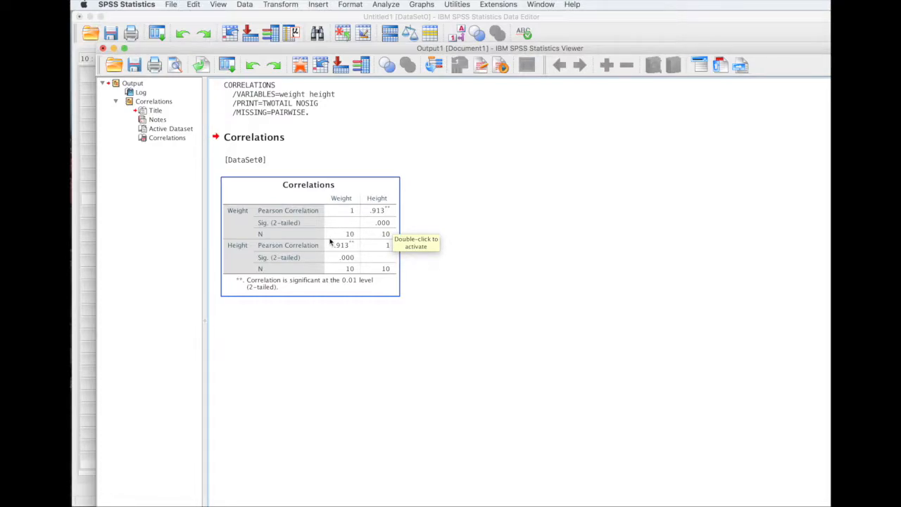
pyautogui.click(421, 239)
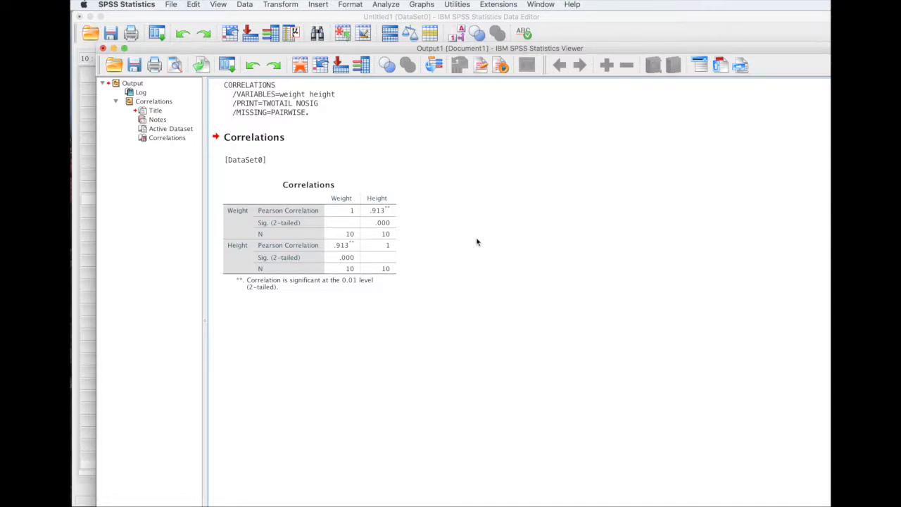
pyautogui.click(394, 208)
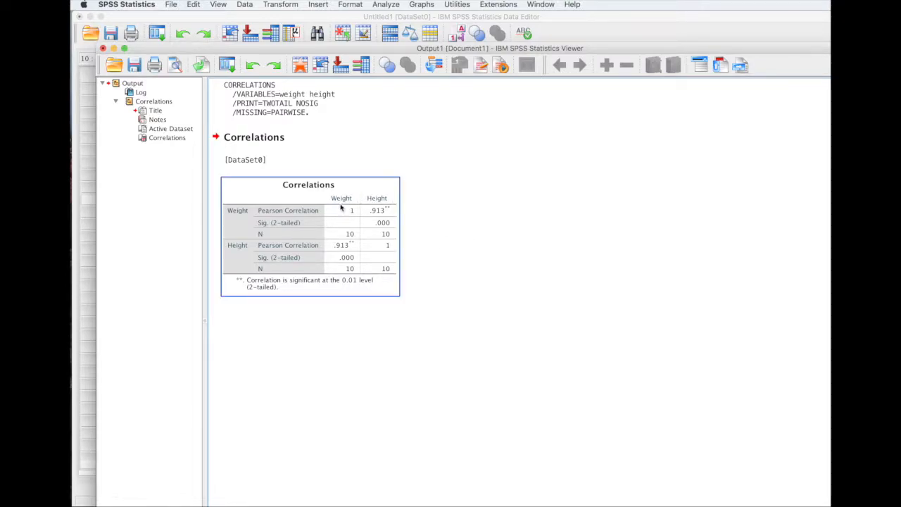
pyautogui.click(405, 274)
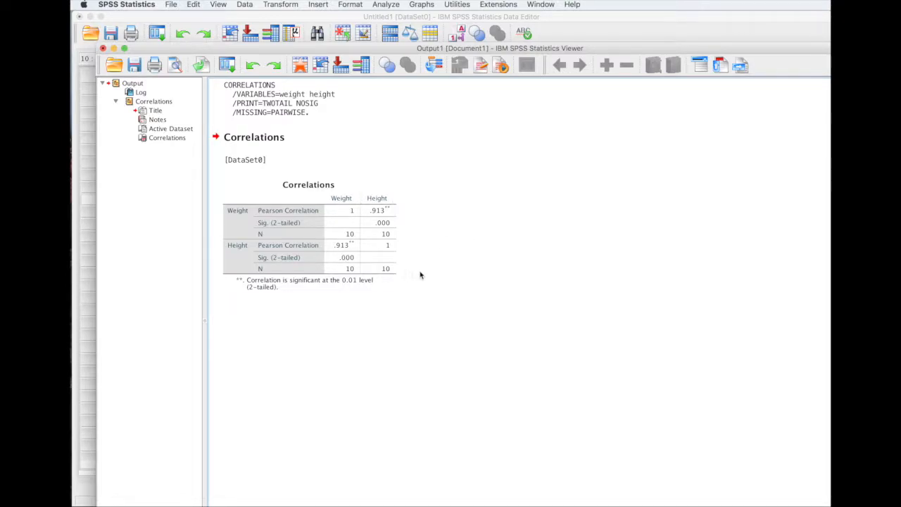
pyautogui.click(387, 255)
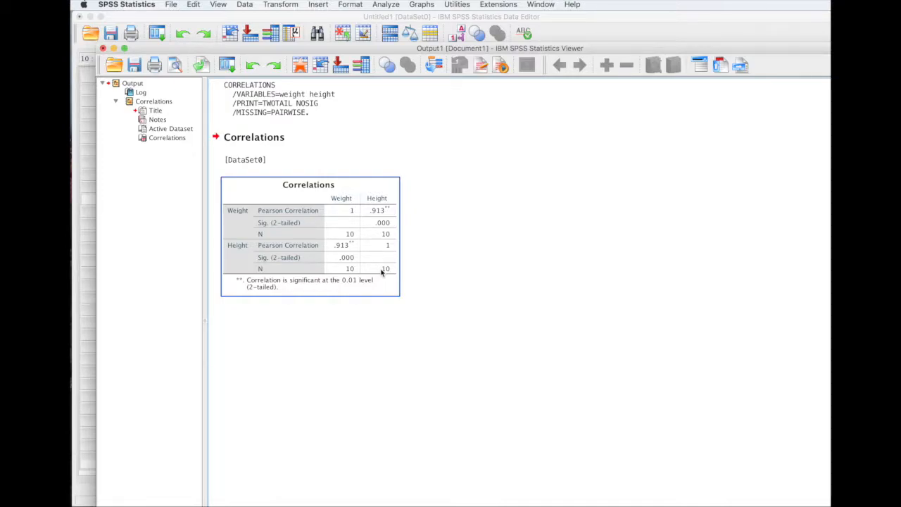
pyautogui.click(535, 242)
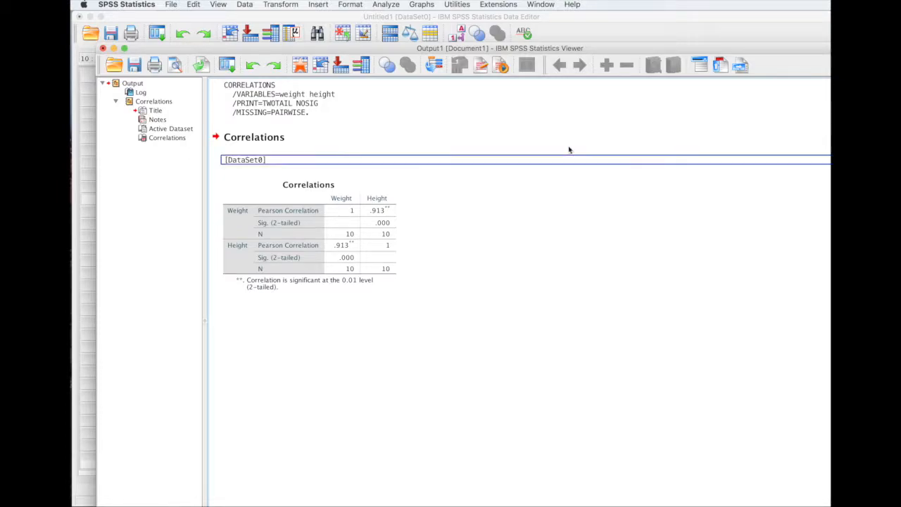
pyautogui.click(489, 162)
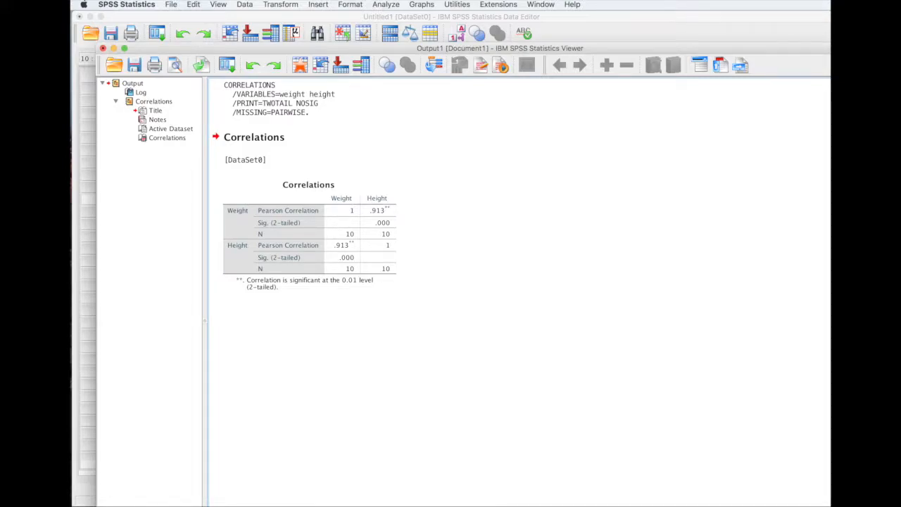
pyautogui.press('ctrl+super+Escape')
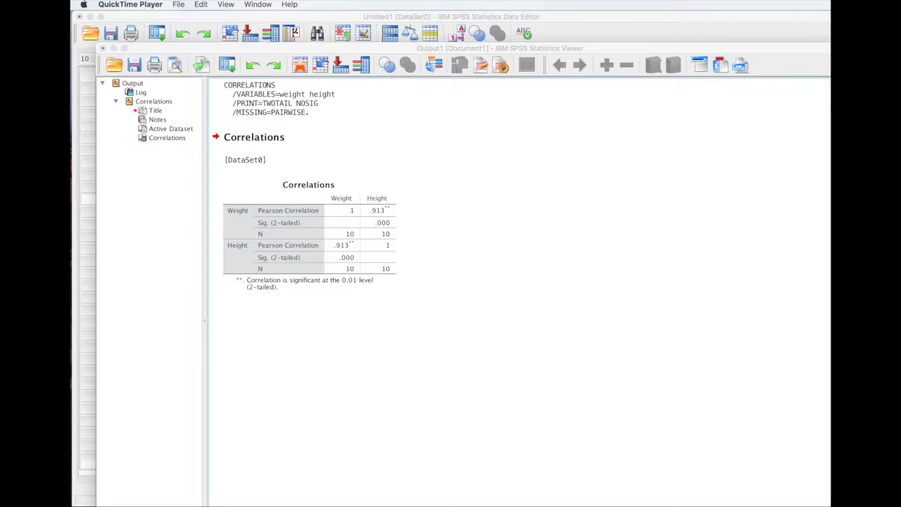
# Stop the recording, create an 'Introduction to SPSS' folder, and name the file 'Introduction to SPSS'.
pyautogui.press('super+s')
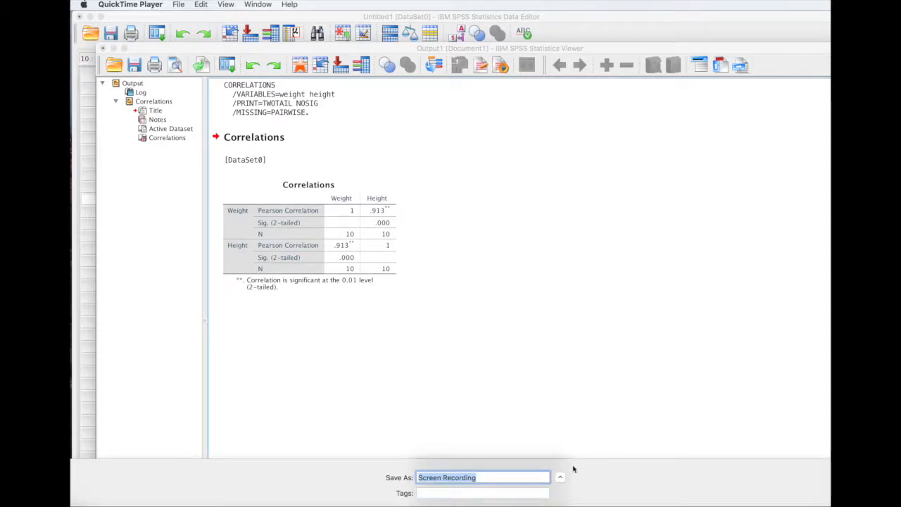
pyautogui.click(596, 486)
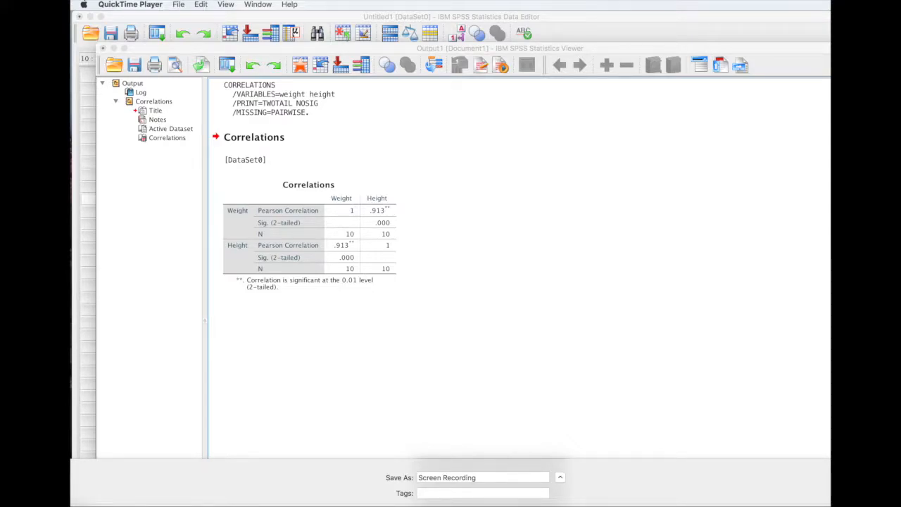
pyautogui.press('shift+super+n')
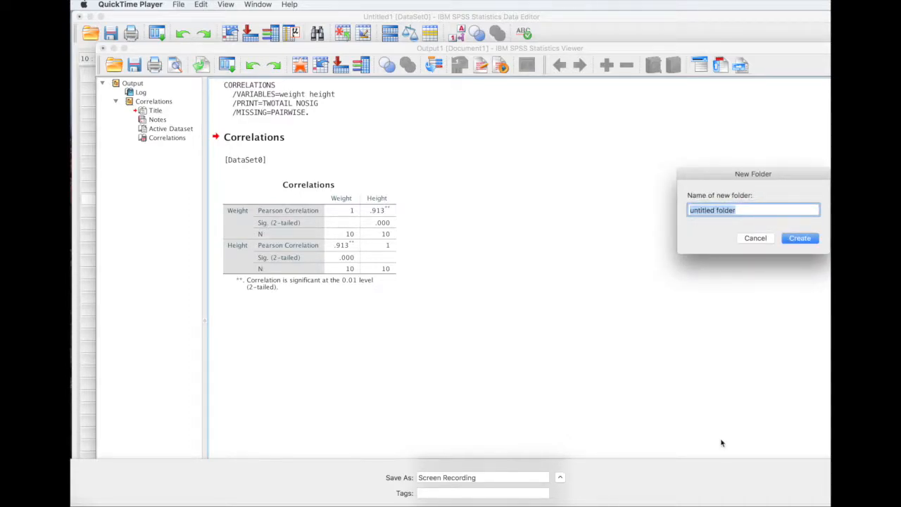
pyautogui.write('Intr')
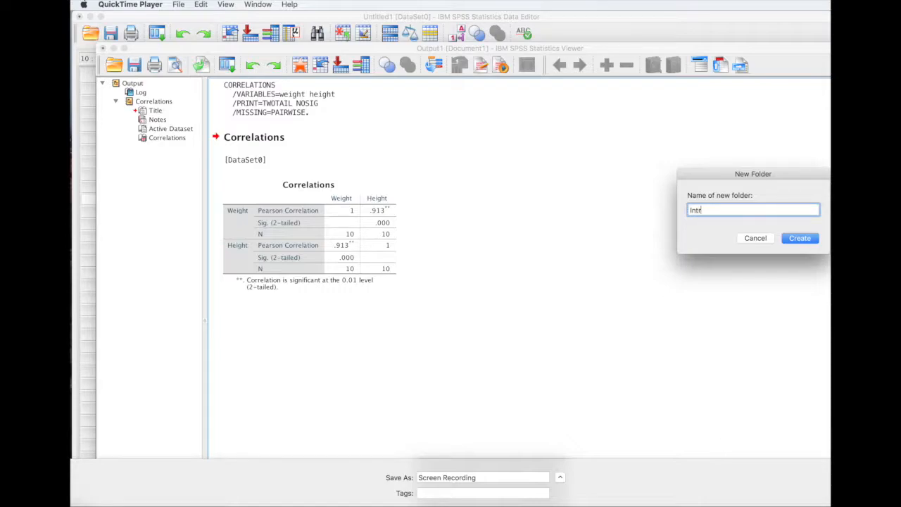
pyautogui.write('oduction to SPSS')
pyautogui.click(801, 243)
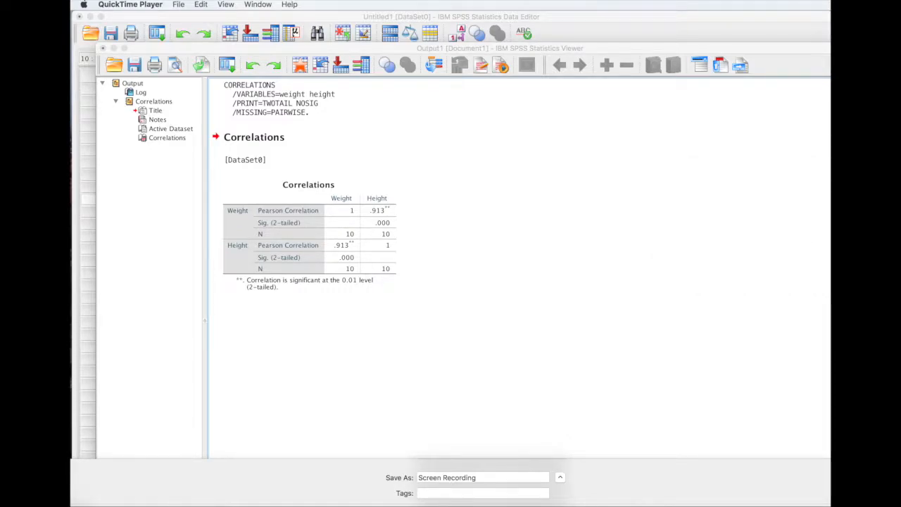
pyautogui.click(479, 478)
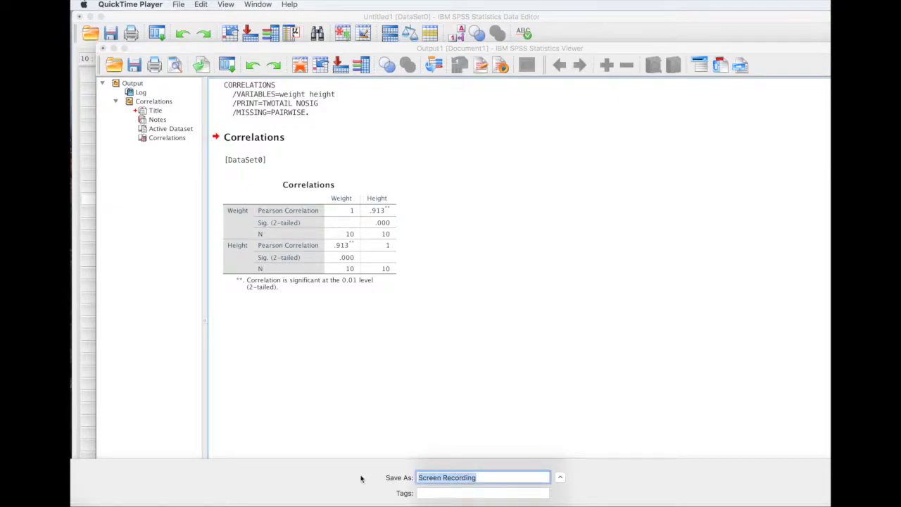
pyautogui.write('Introduction to SPSS')
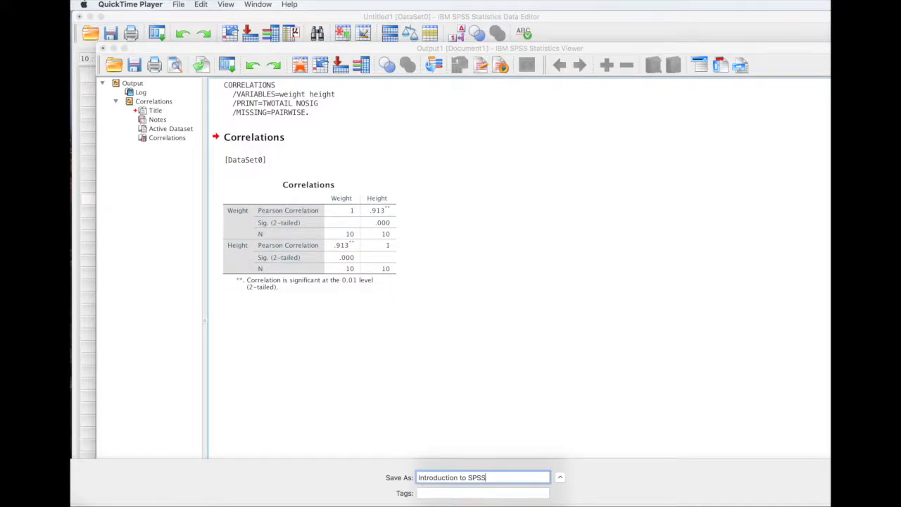